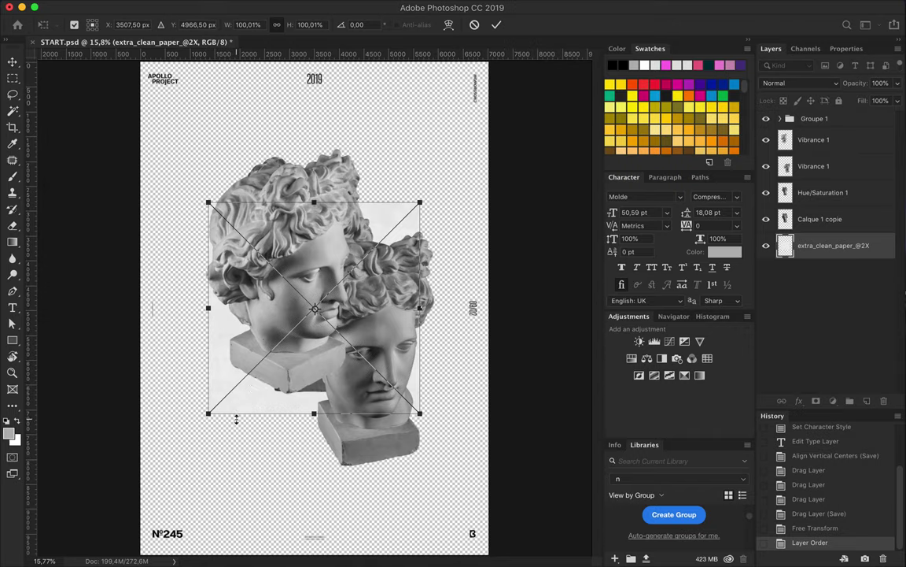
- Drag the placed extra_clean_paper_@2X texture onto the poster's top-left area
mouse_move(315, 291)
left_mouse_down()
mouse_move(200, 183)
mouse_move(200, 202)
mouse_move(389, 182)
left_mouse_up()
- Commit the paper texture and tile a copy downward so paper covers the whole canvas
key("Return")
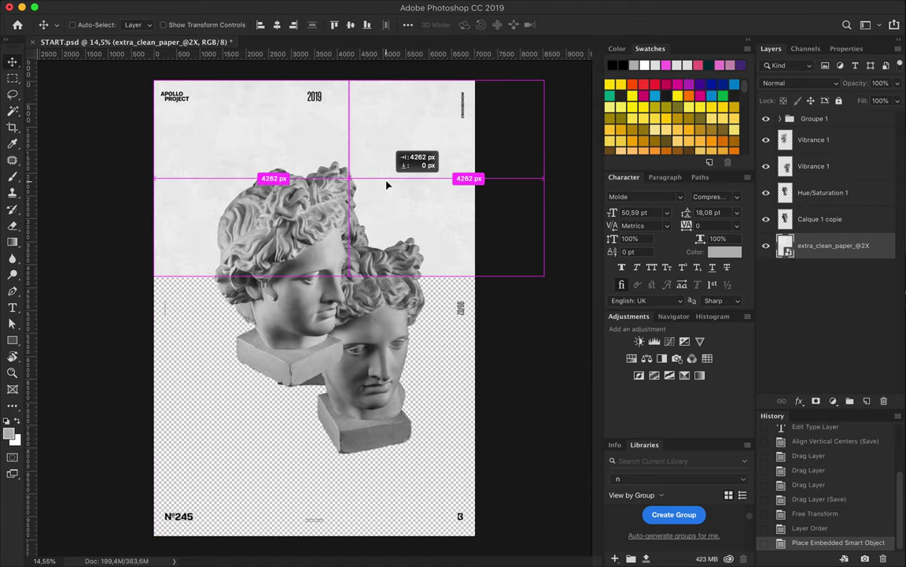
left_click(825, 278, "shift")
left_click_drag(461, 162, 441, 478)
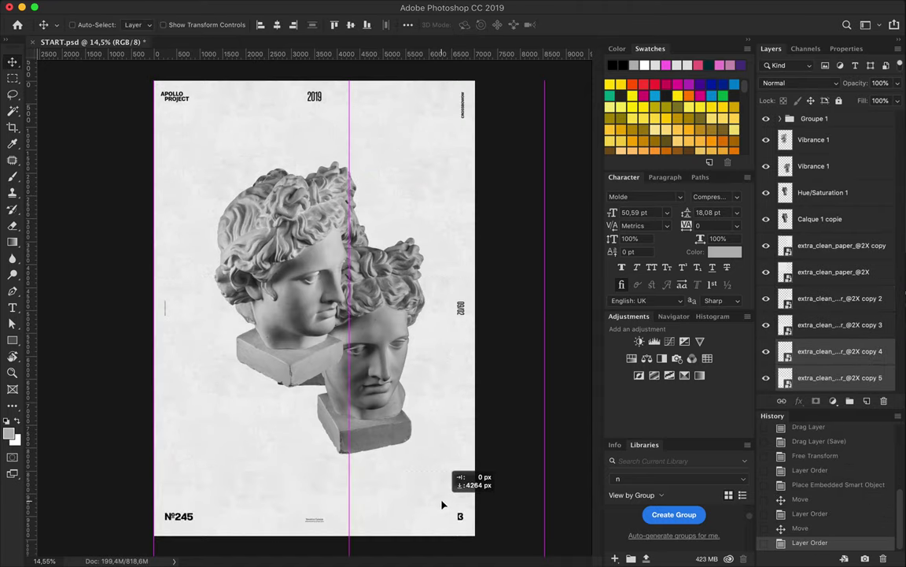
scroll(277, 502, "up", 5)
key("ctrl+0")
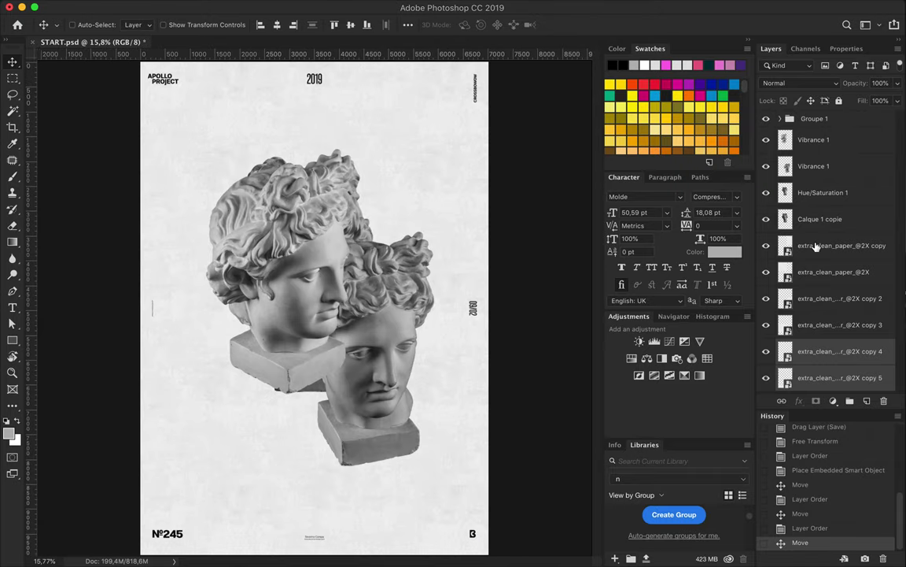
- Merge all the paper copies into one layer named Background
left_click(834, 245)
left_click(834, 378, "shift")
key("ctrl+e")
double_click(818, 246)
type("Background")
key("Return")
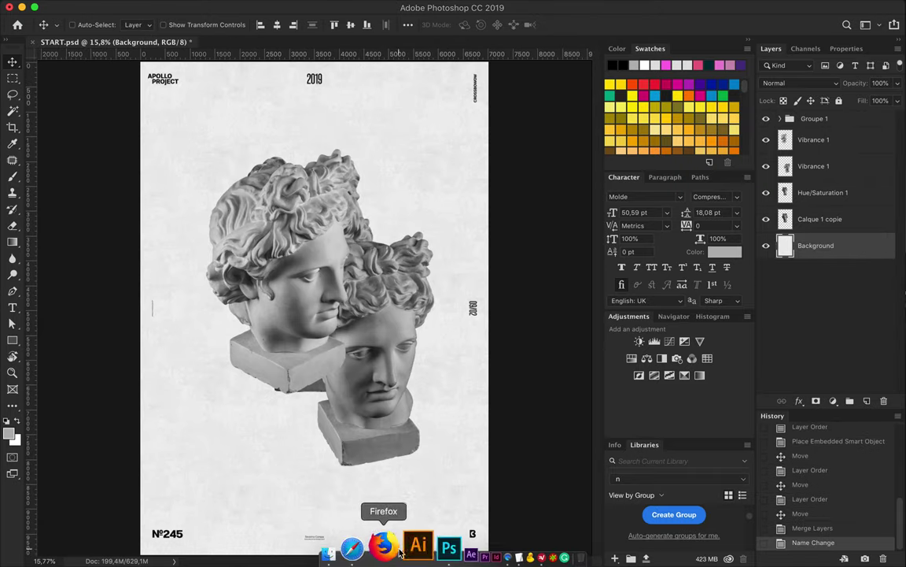
- Drag Old Notebooks023.png from Finder into the poster as a placed image
left_click(323, 546)
key("super+Tab")
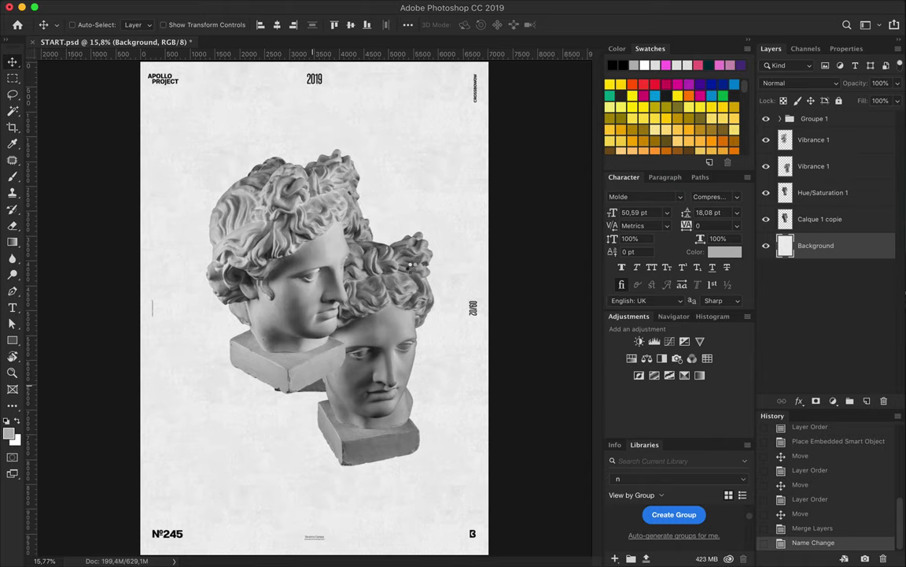
left_click_drag(152, 307, 465, 254)
key("Return")
key("ctrl+t")
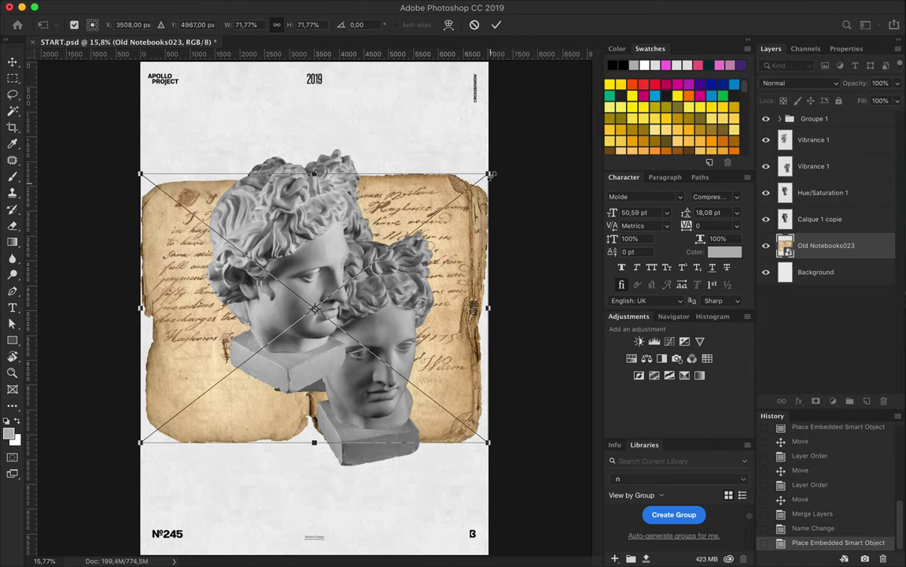
- Bring the full-size notebook image into START.psd and delete the smaller placed copy
left_click_drag(488, 173, 390, 266)
key("Return")
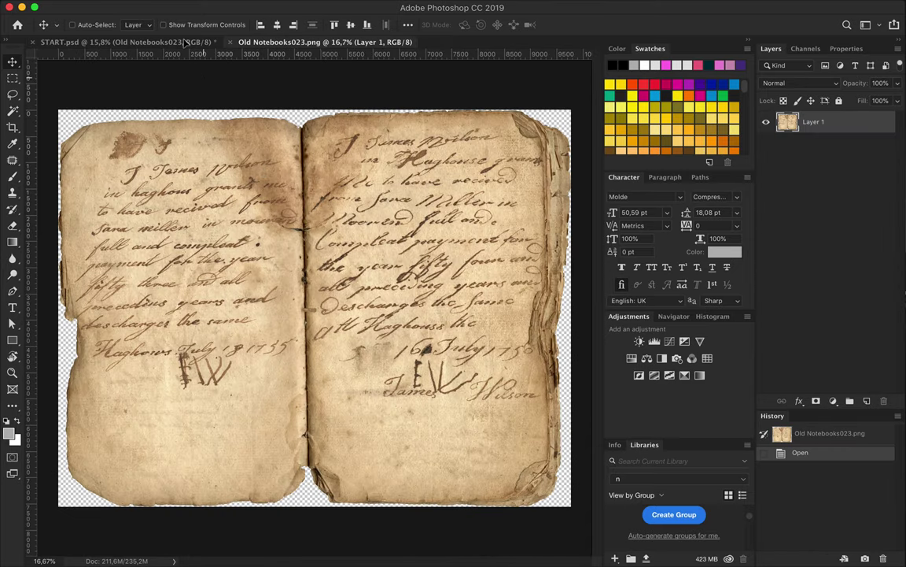
left_click_drag(185, 43, 291, 151)
left_click_drag(238, 125, 244, 373)
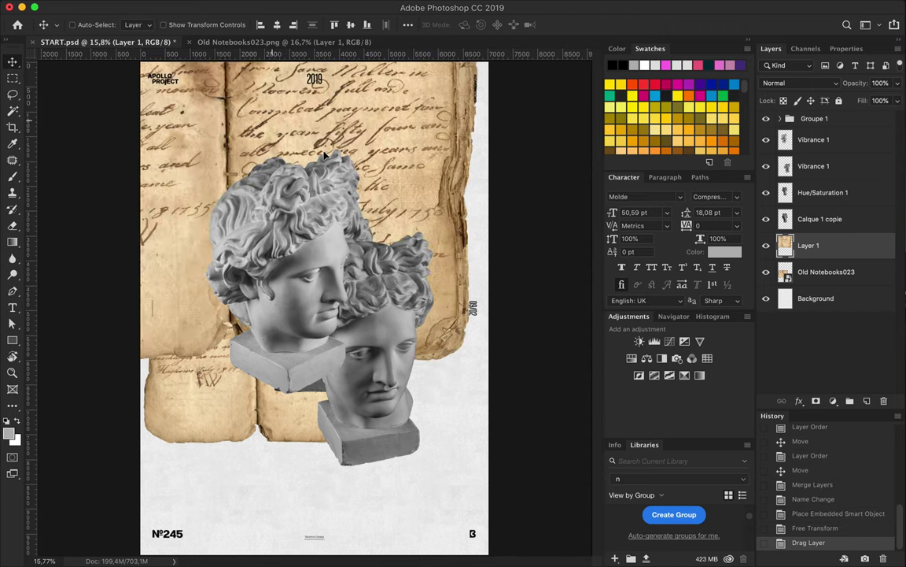
key("Delete")
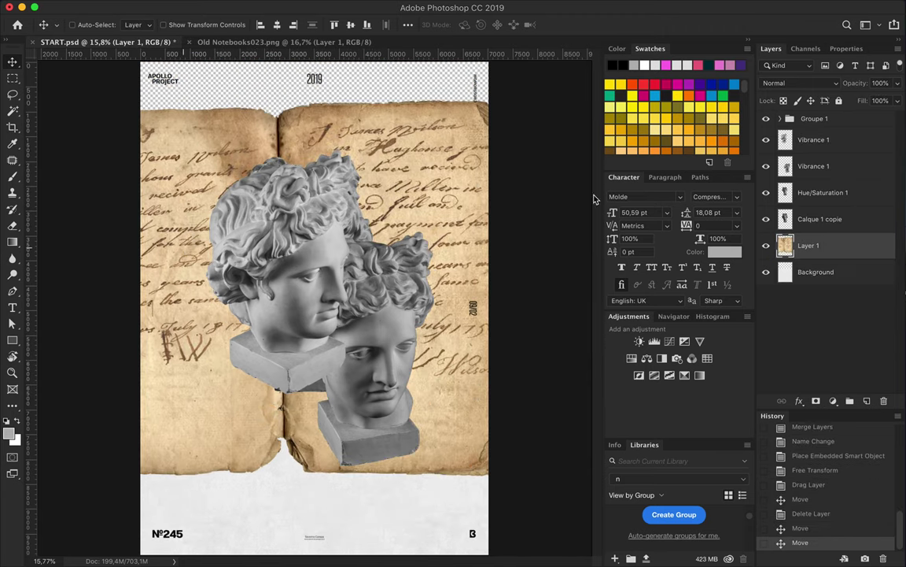
- Reposition the notebook and paper background, then scale the notebook down to about 72%
left_click_drag(187, 209, 165, 222)
left_click(804, 273)
left_click_drag(445, 463, 450, 331)
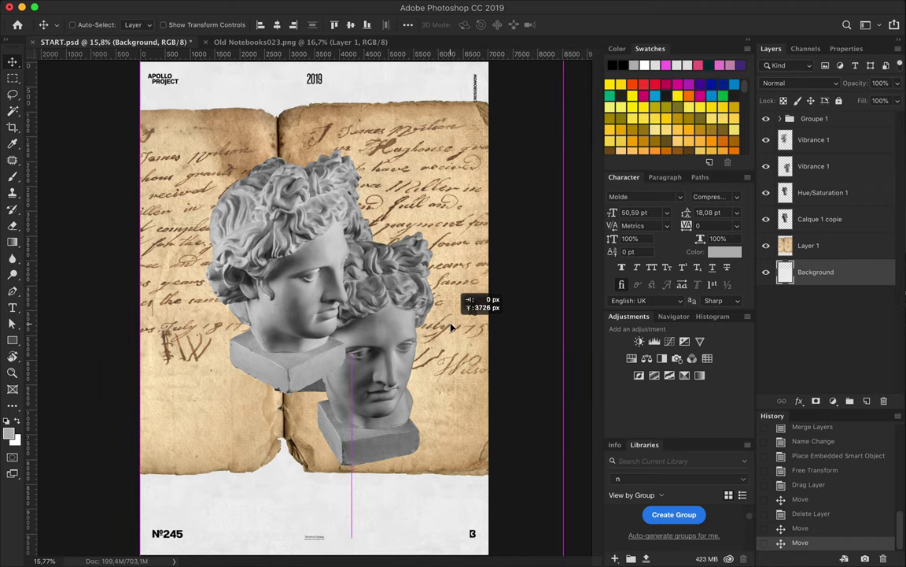
left_click(808, 244)
key("ctrl+t")
left_click_drag(485, 87, 395, 156)
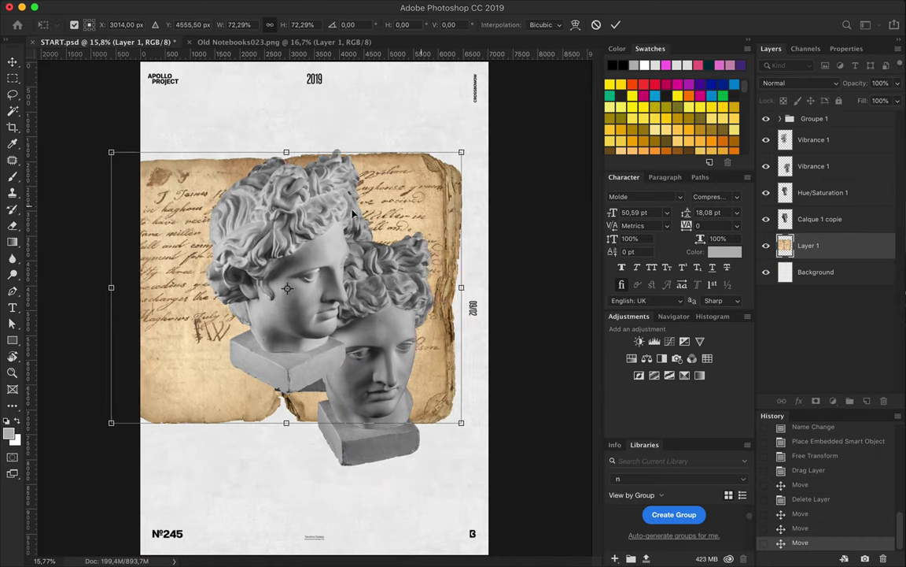
key("Return")
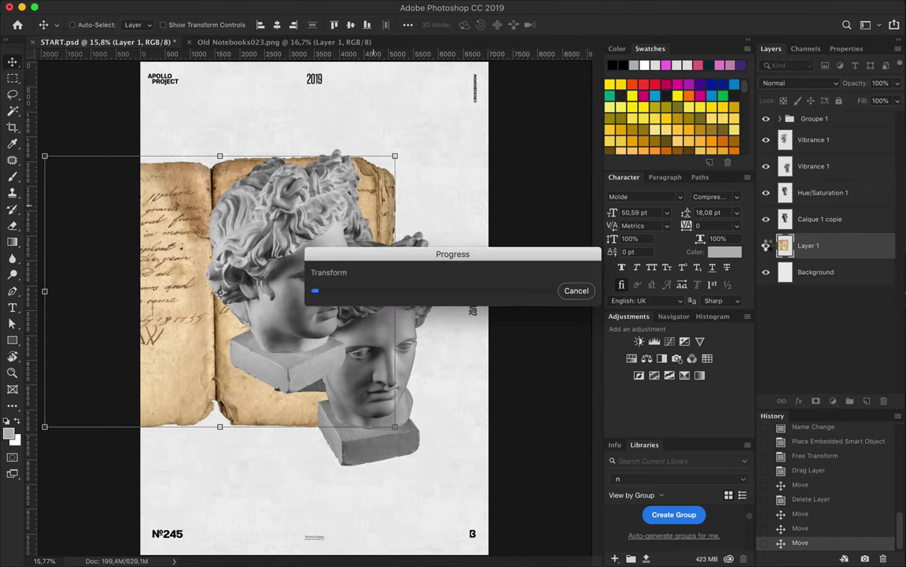
- Hide the notebook layer and nudge the Vibrance 1 head slightly down
left_click(766, 244)
left_click(813, 140)
left_click_drag(286, 253, 319, 310)
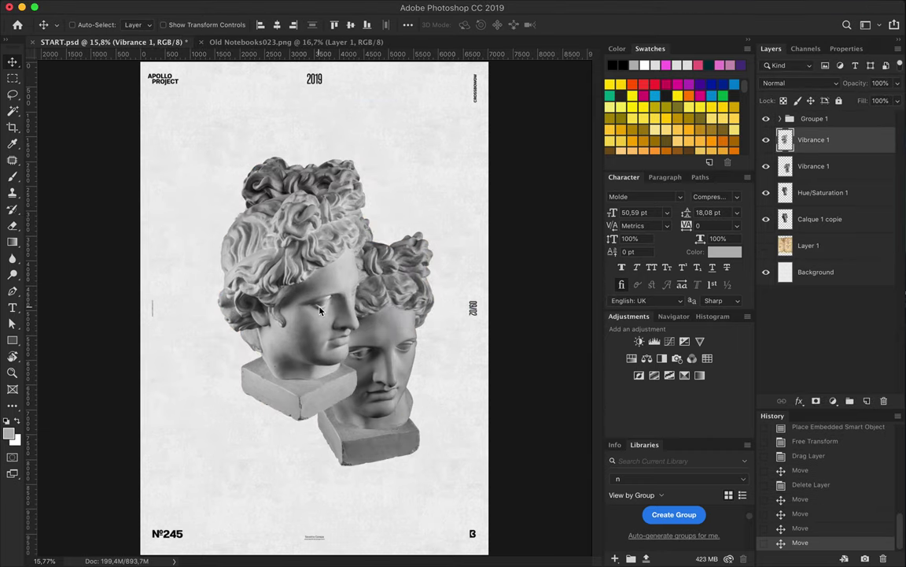
- Copy a first head slice onto a new layer and move the lower head down
key("l")
left_click(206, 285)
key("ctrl+c")
key("ctrl+v")
key("v")
left_click(814, 192)
mouse_move(311, 197)
left_mouse_down()
mouse_move(311, 315)
mouse_move(325, 307)
left_mouse_up()
- Copy a face piece from the lower head, move it onto the middle head and enlarge it
key("l")
left_click(447, 391)
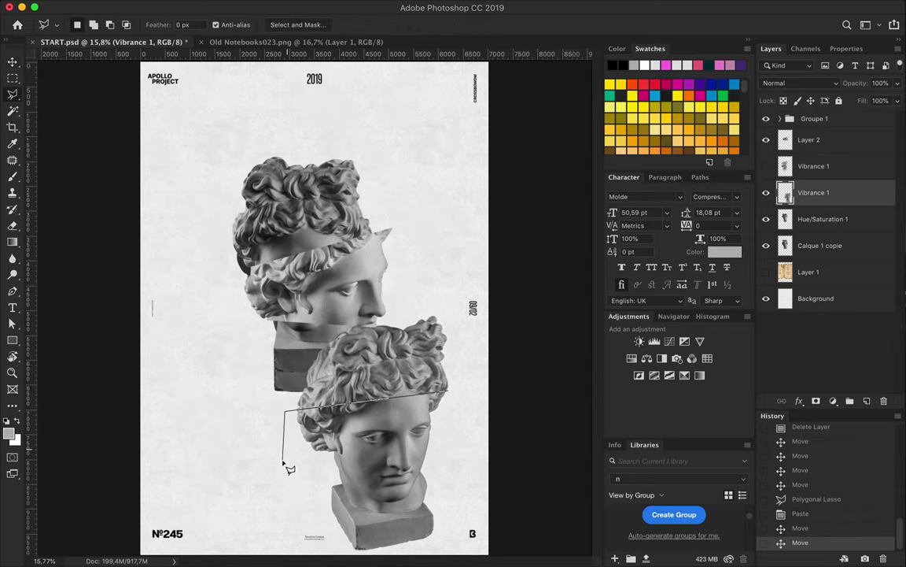
left_click(448, 391)
key("ctrl+c")
key("ctrl+v")
key("v")
left_click_drag(366, 384, 308, 307)
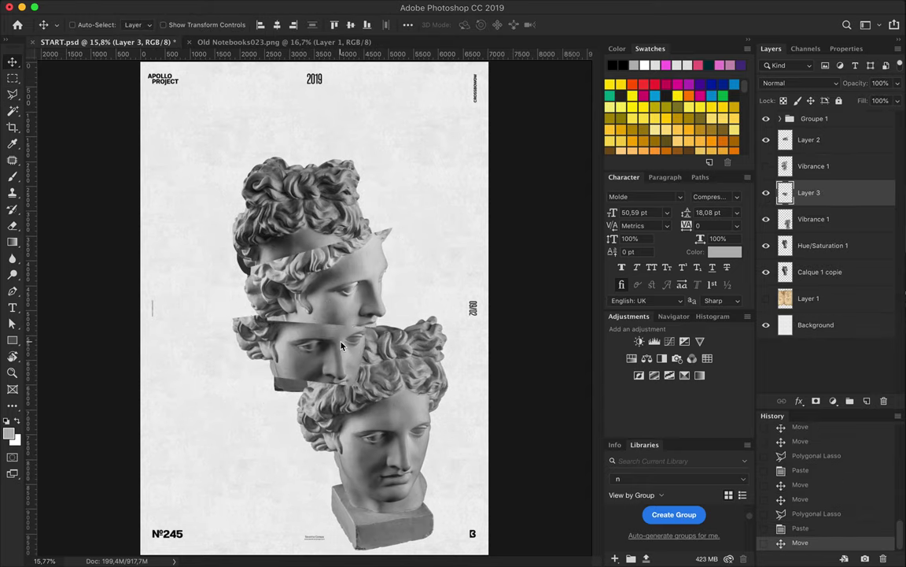
key("ctrl+t")
left_click_drag(233, 272, 216, 268)
left_click_drag(354, 271, 299, 264)
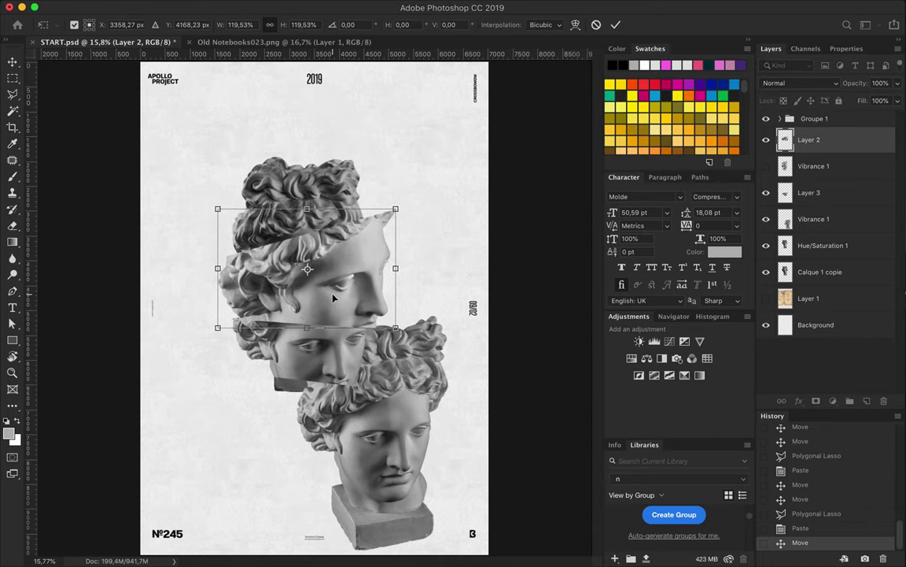
key("Return")
- Stack Layer 3 under Layer 2, raise the Hue/Saturation head, and copy another face piece into the stack
left_click_drag(809, 192, 809, 157)
left_click(823, 245)
left_click_drag(391, 405, 383, 370)
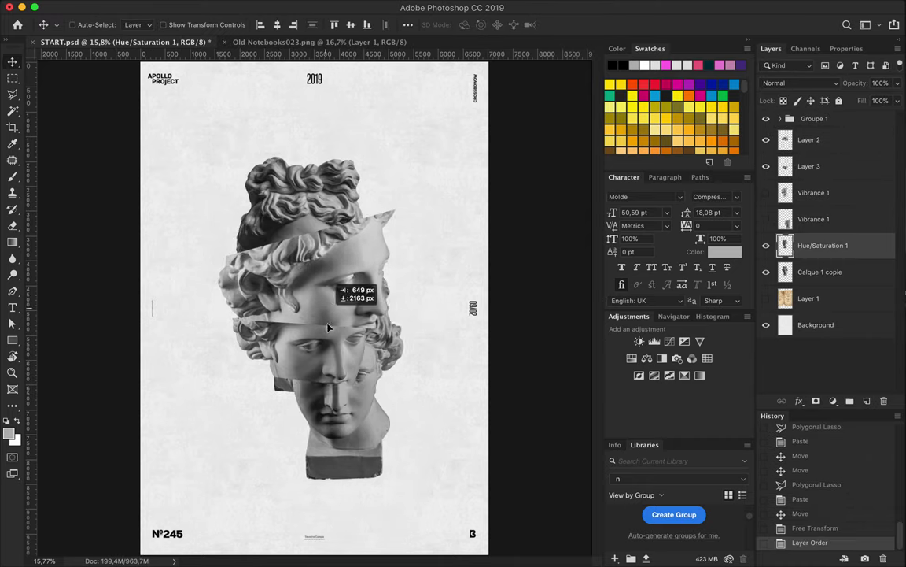
key("l")
left_click(310, 384)
left_click(311, 384)
key("ctrl+j")
key("v")
left_click_drag(378, 409, 307, 397)
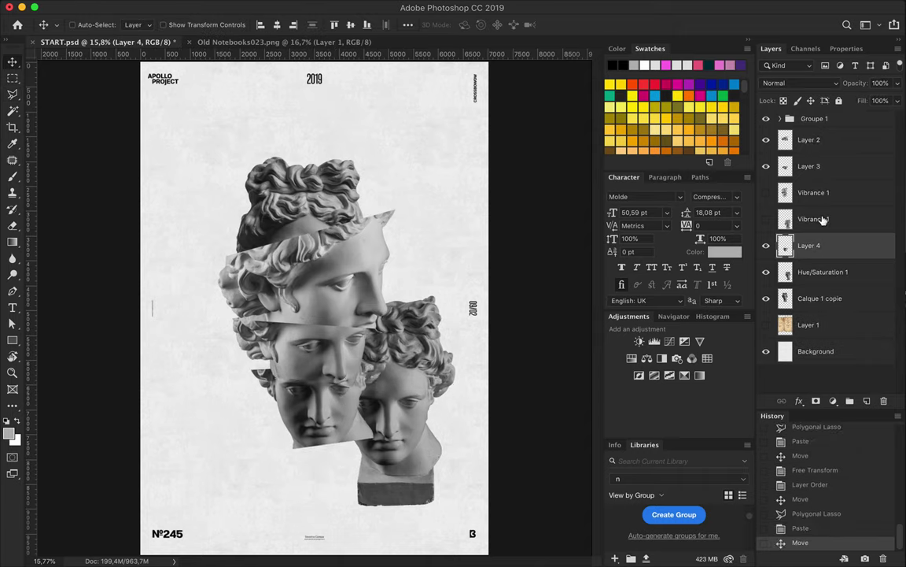
- Move the whole Calque 1 copie head up to the top right
left_click(820, 299)
left_click_drag(385, 298, 405, 118)
key("l")
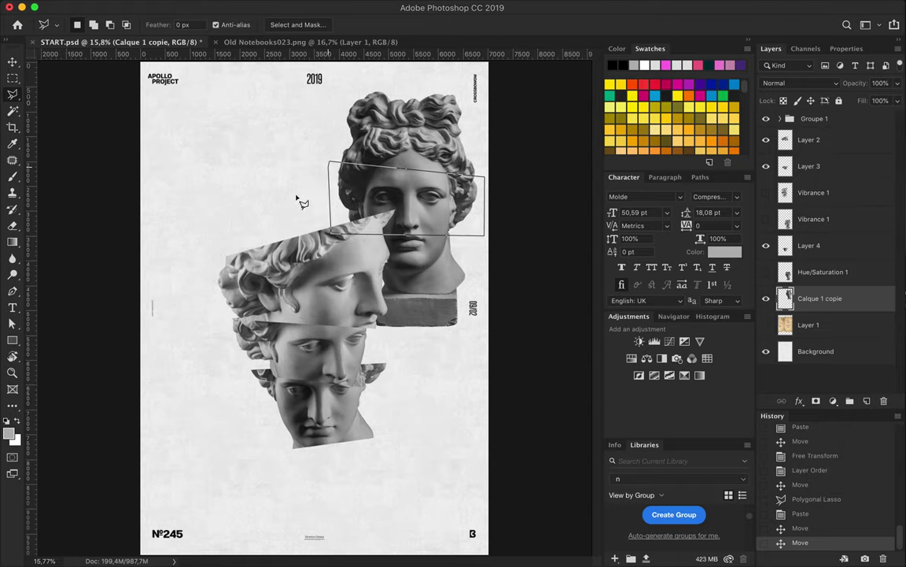
- Copy a face band from the top-right head as Layer 5 and move it left onto the stack
left_click(329, 167)
left_click(330, 169)
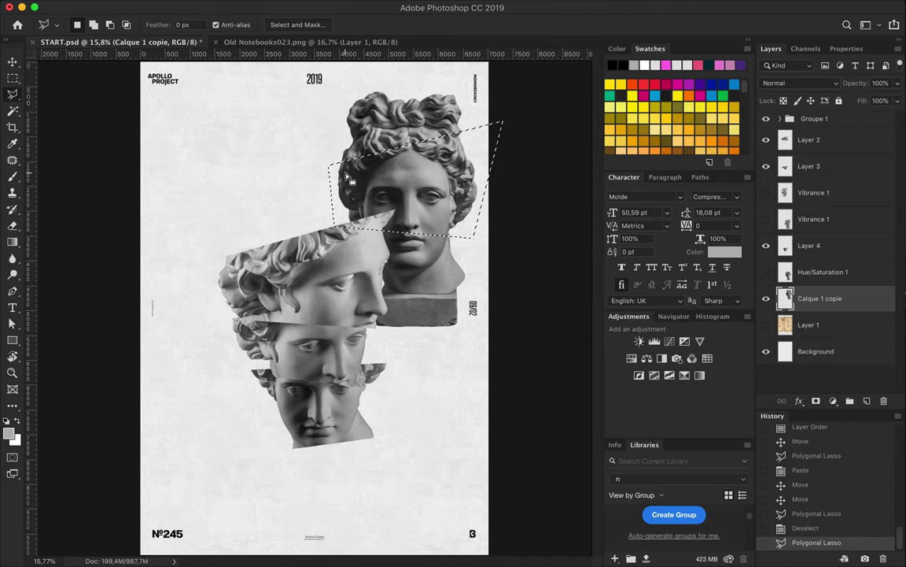
key("ctrl+j")
key("v")
left_click_drag(421, 193, 330, 205)
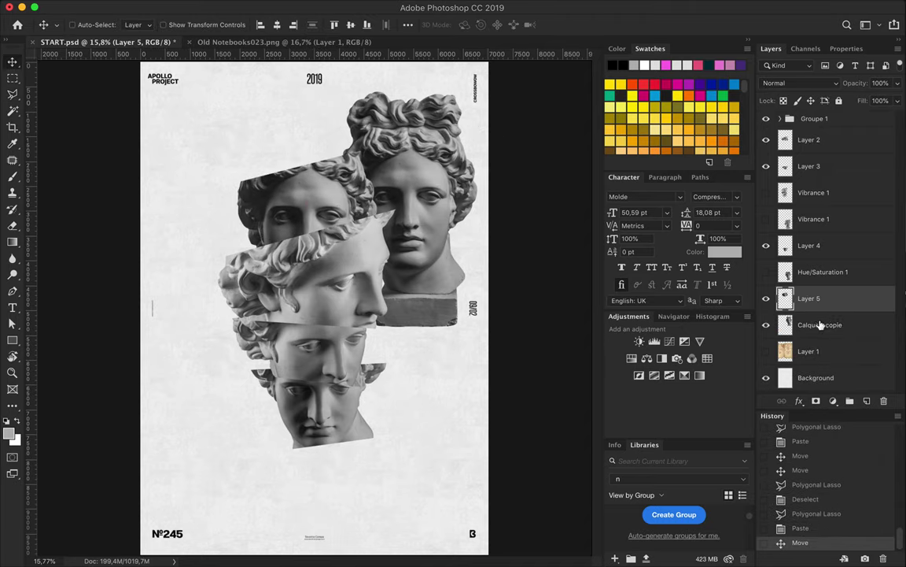
- Add a Levels adjustment layer above Calque 1 copie and start adjusting its tones
left_click(819, 324)
left_click(833, 400)
left_click(840, 515)
left_click(772, 52)
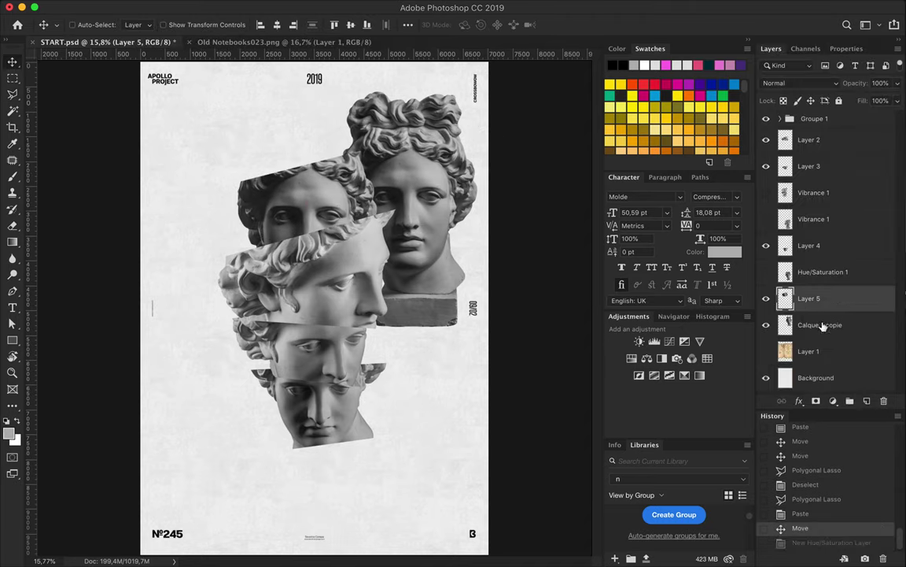
left_click(833, 401)
left_click(815, 463)
mouse_move(782, 180)
left_mouse_down()
mouse_move(802, 179)
mouse_move(781, 183)
left_mouse_up()
- Set the Levels white point to 202 and merge the Levels layers into the face layers
left_click_drag(880, 180, 825, 183)
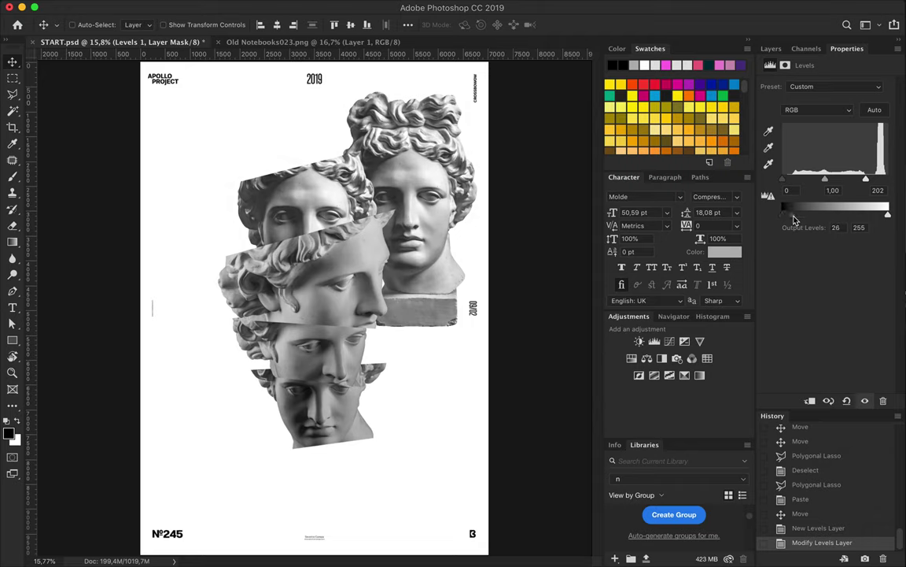
left_click(771, 48)
left_click_drag(839, 299, 846, 346)
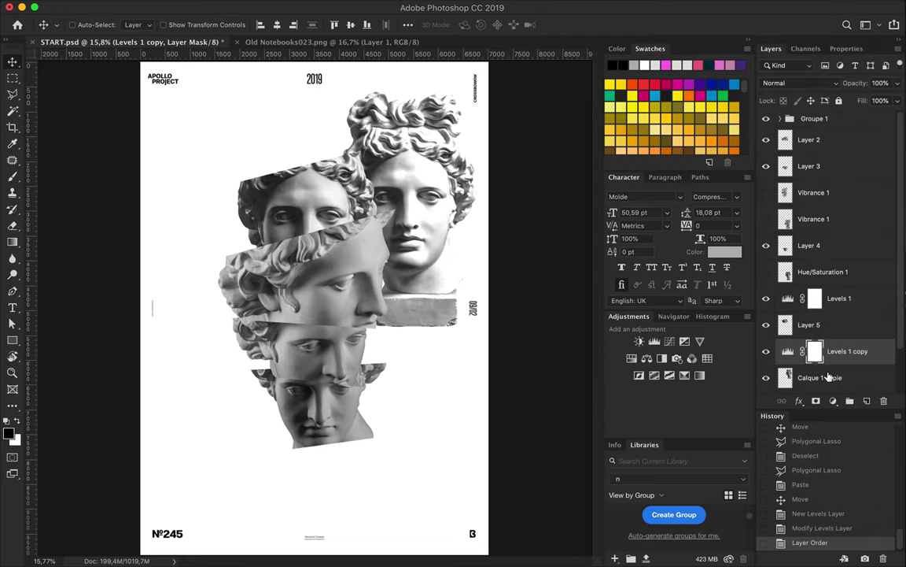
key("super+e")
left_click(863, 304)
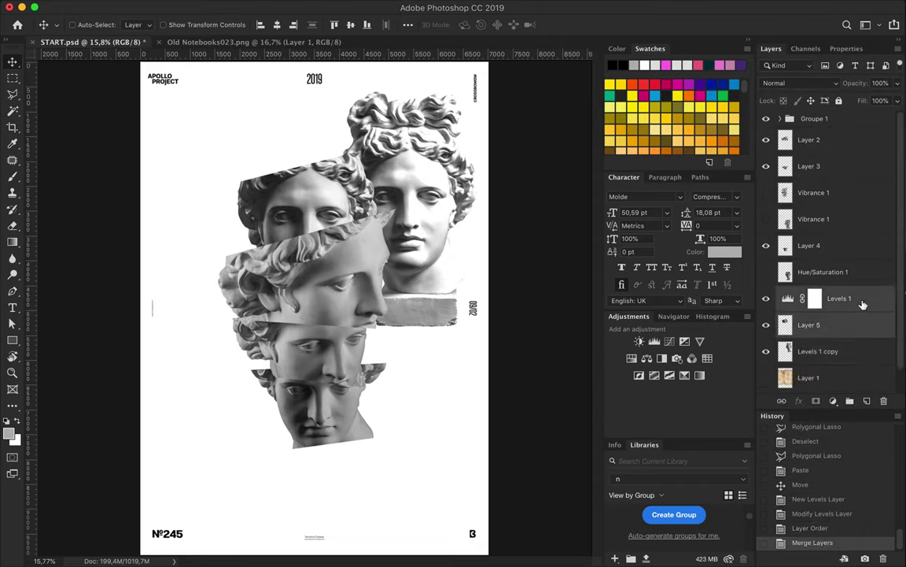
key("super+e")
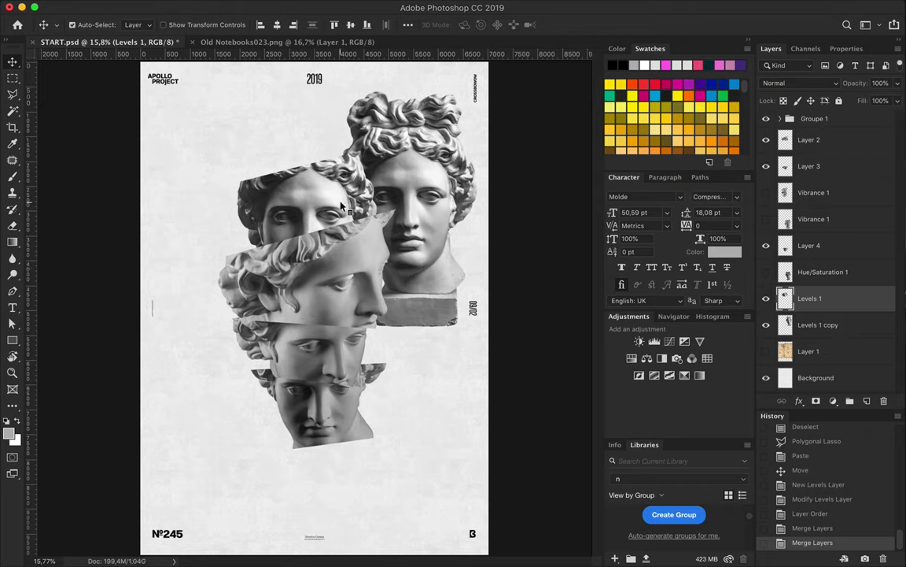
- Shift the upper-left slice left, hide the top-right head, and move the slice layers above Vibrance
left_click_drag(340, 206, 317, 210)
left_click(771, 326)
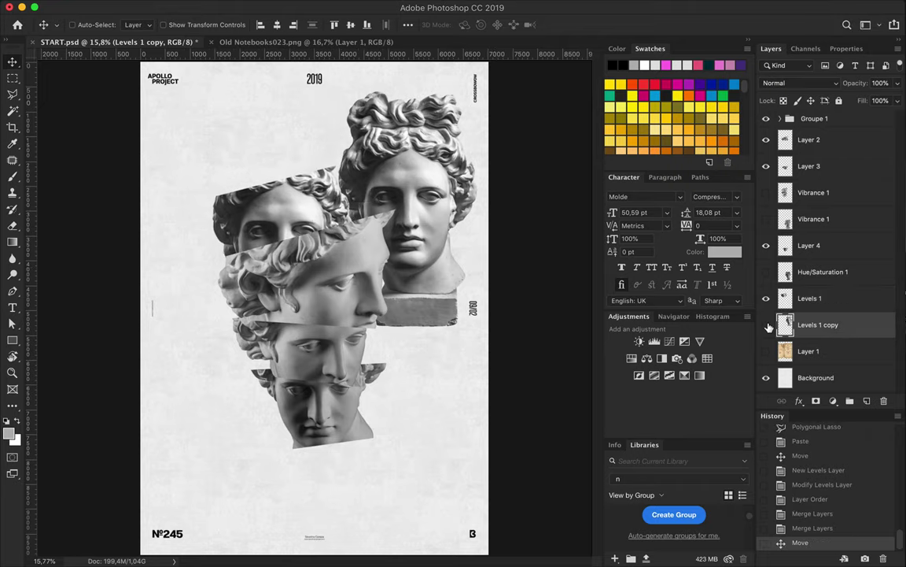
left_click_drag(294, 375, 292, 382)
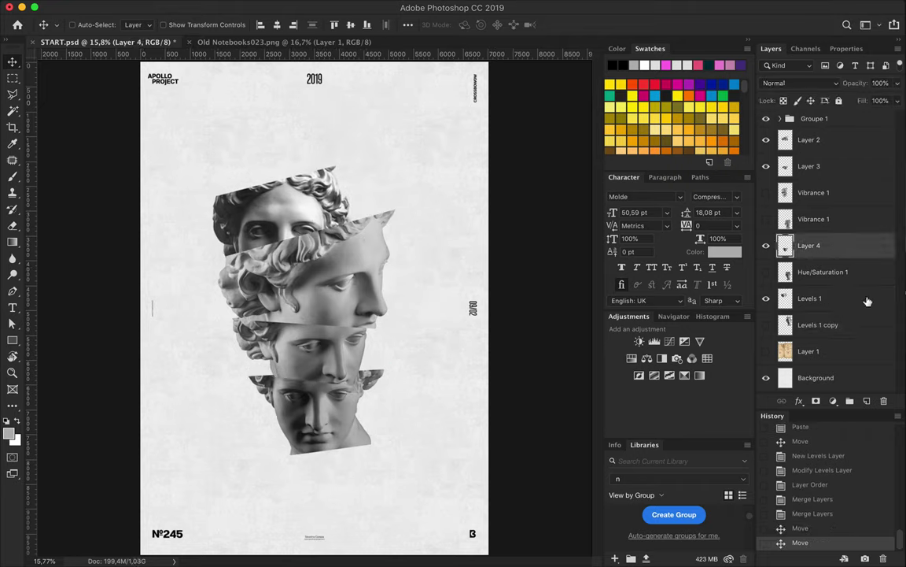
left_click(821, 297, "super")
left_click_drag(820, 298, 810, 179)
left_click(767, 245)
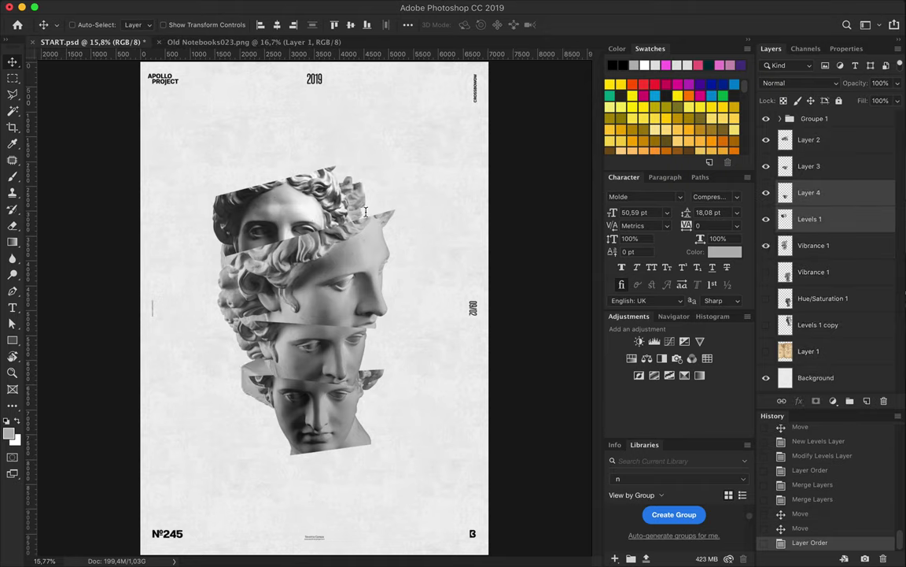
- Move the Vibrance, Hue/Saturation and Levels copy layers below Groupe 1 and shift that head right
left_click(819, 324, "shift")
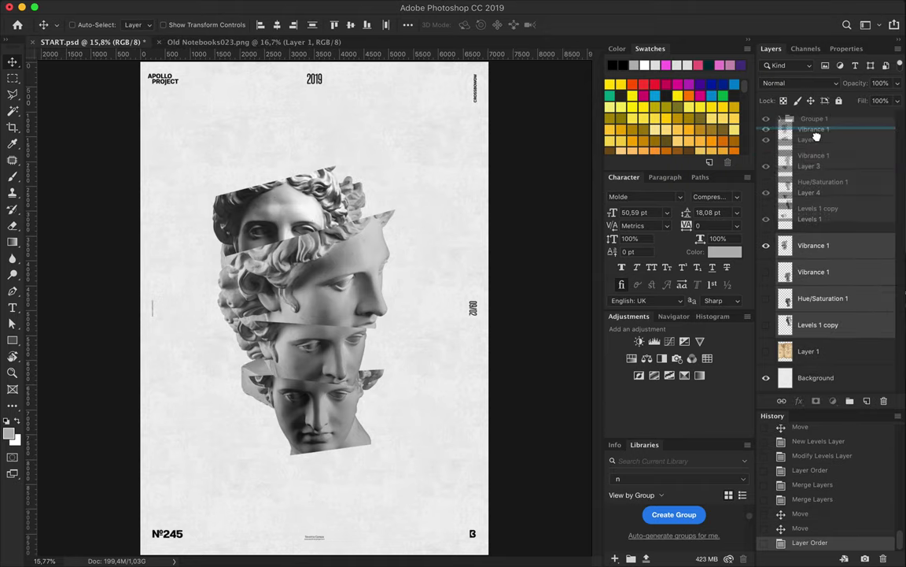
left_click_drag(819, 324, 814, 130)
left_click_drag(322, 288, 362, 290)
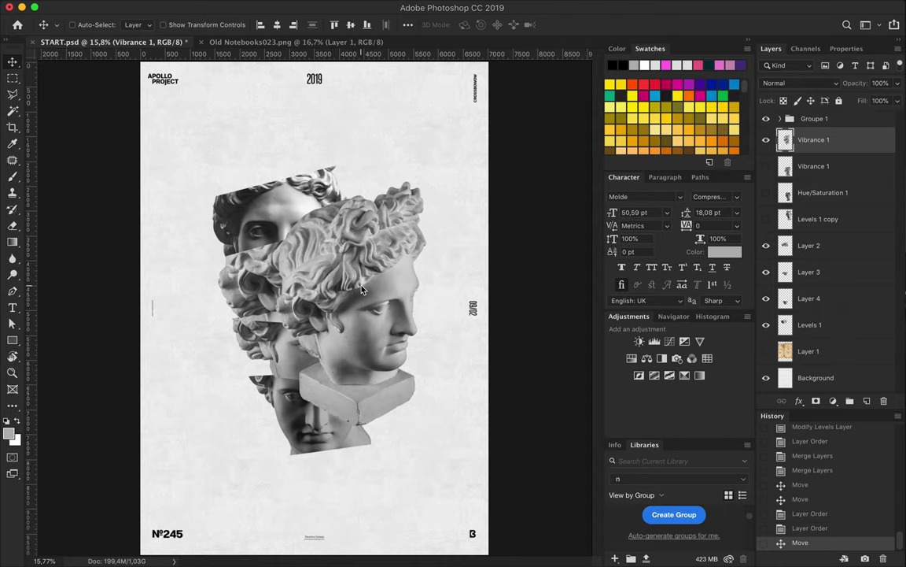
- Copy the front head's nose-and-mouth band onto its own layer and shift it left
key("l")
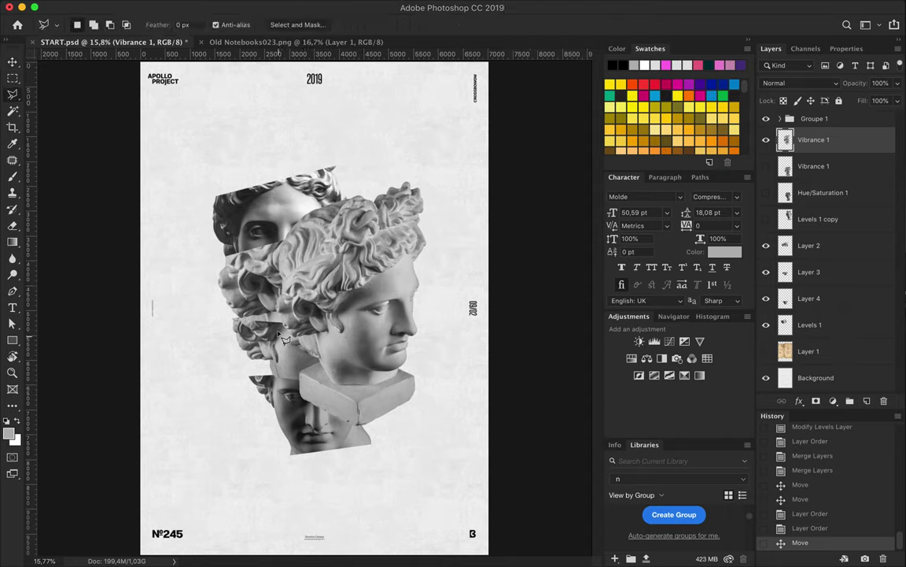
double_click(303, 433)
key("ctrl+c")
key("ctrl+v")
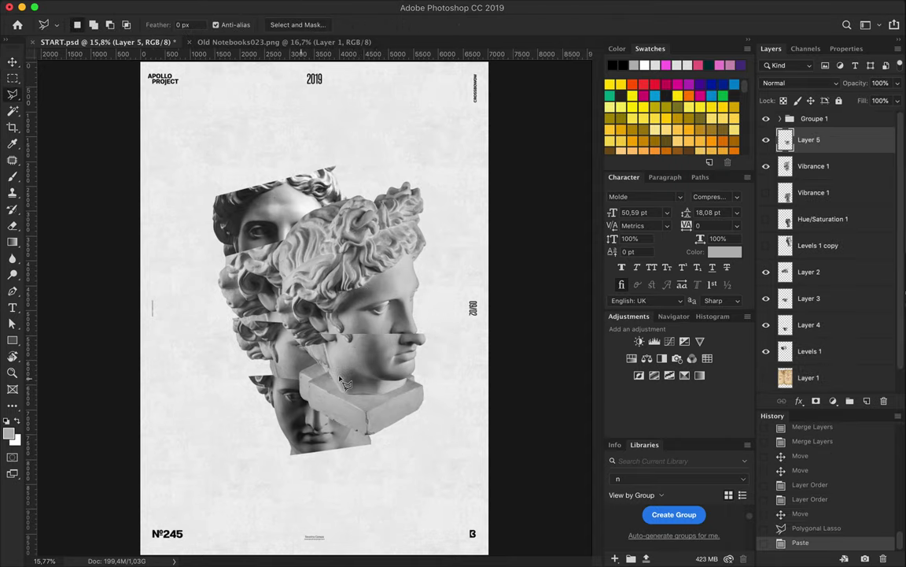
key("v")
left_click_drag(324, 322, 249, 322)
- Place Layer 5 below Levels 1, push the slice right, and show the second Vibrance 1 head
left_click_drag(809, 139, 810, 158)
mouse_move(304, 359)
left_mouse_down()
mouse_move(373, 363)
mouse_move(336, 324)
left_mouse_up()
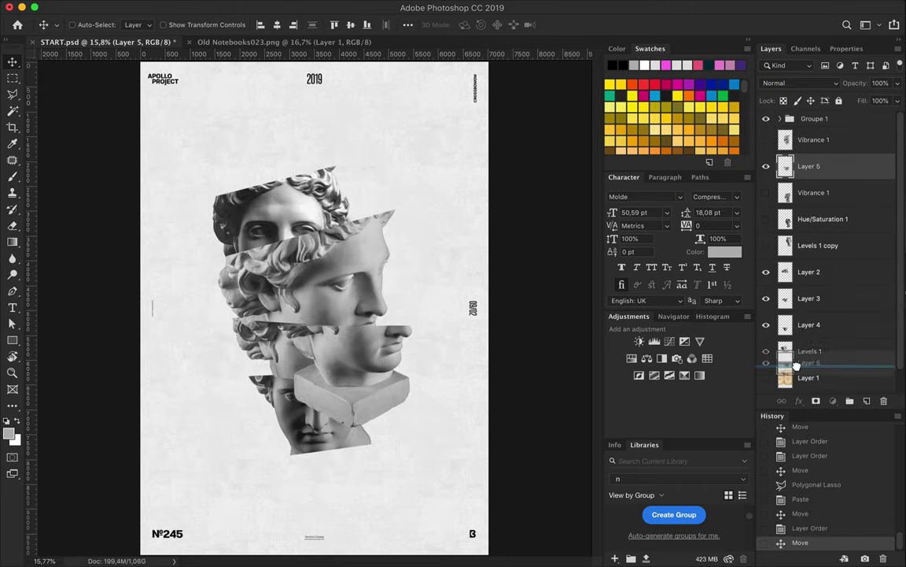
left_click_drag(809, 166, 809, 364)
mouse_move(363, 347)
left_mouse_down()
mouse_move(401, 352)
mouse_move(421, 336)
left_mouse_up()
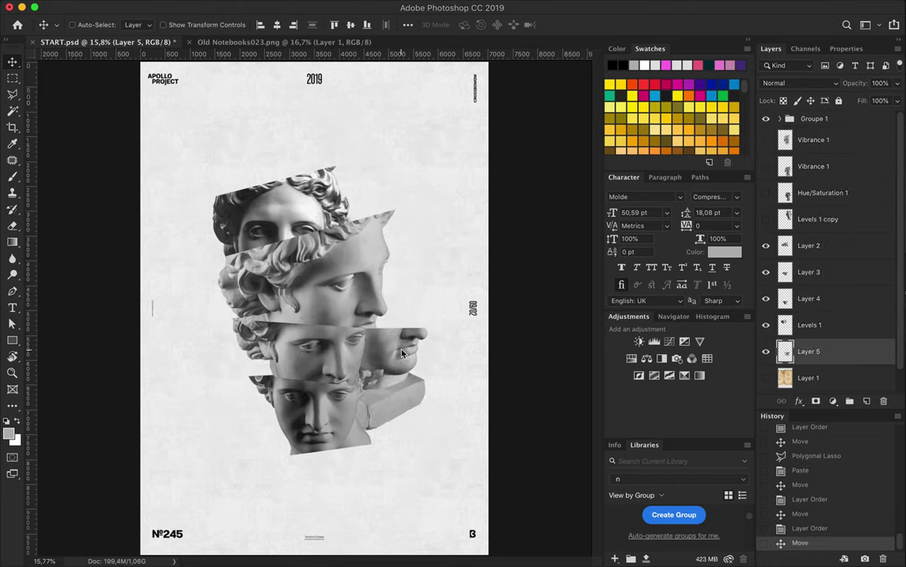
left_click(825, 173)
left_click(765, 166)
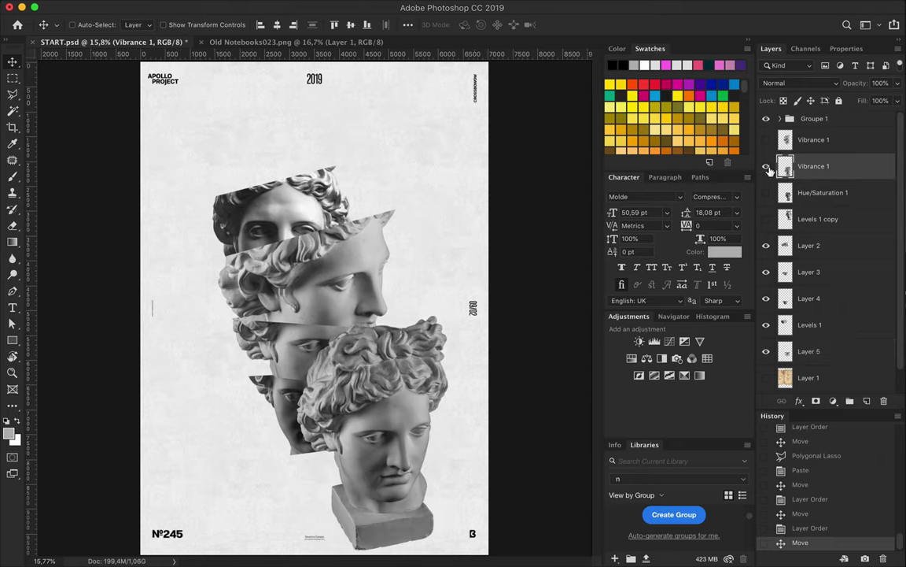
- Copy a slice of the new head as Layer 6 and move it lower in the stack
key("l")
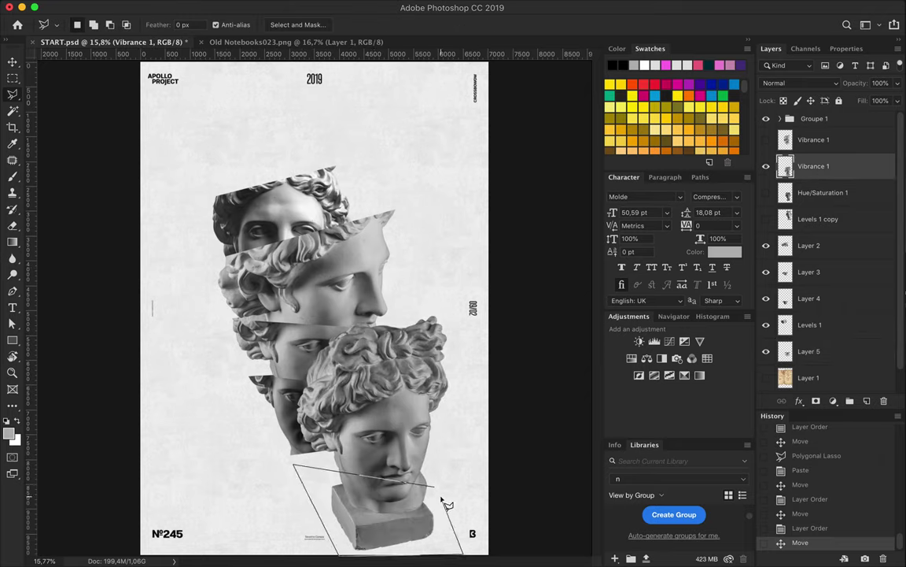
double_click(397, 445)
key("ctrl+c")
key("ctrl+v")
key("v")
left_click_drag(444, 502, 302, 396)
mouse_move(809, 116)
left_mouse_down()
mouse_move(840, 406)
mouse_move(818, 340)
left_mouse_up()
- Enlarge the front head and shift it down and to the right
left_click_drag(328, 398, 438, 390)
mouse_move(312, 471)
left_mouse_down()
mouse_move(358, 471)
mouse_move(393, 429)
left_mouse_up()
key("ctrl+t")
key("Return")
mouse_move(358, 472)
left_mouse_down()
mouse_move(363, 479)
mouse_move(360, 470)
left_mouse_up()
- Copy the Vibrance 1 head's curls as Layer 7 and move them onto the top of the column
left_click(814, 124)
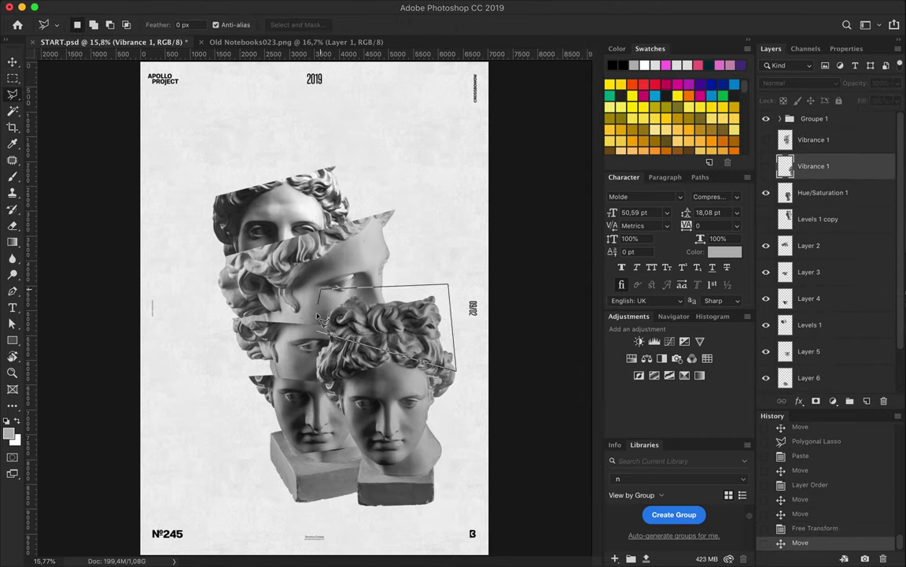
double_click(321, 331)
key("ctrl+c")
key("ctrl+v")
key("ctrl+z")
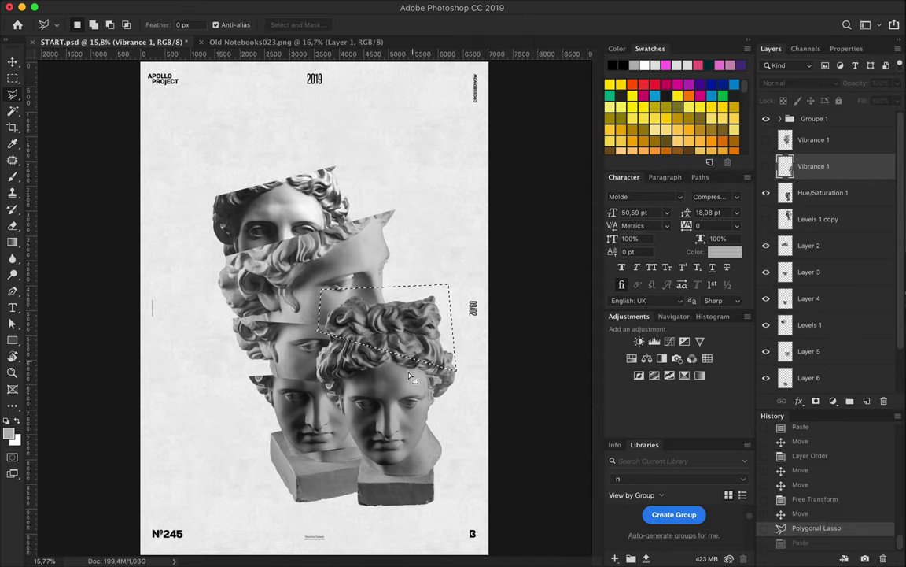
key("alt+bracketleft")
key("ctrl+v")
key("v")
left_click_drag(368, 299, 287, 165)
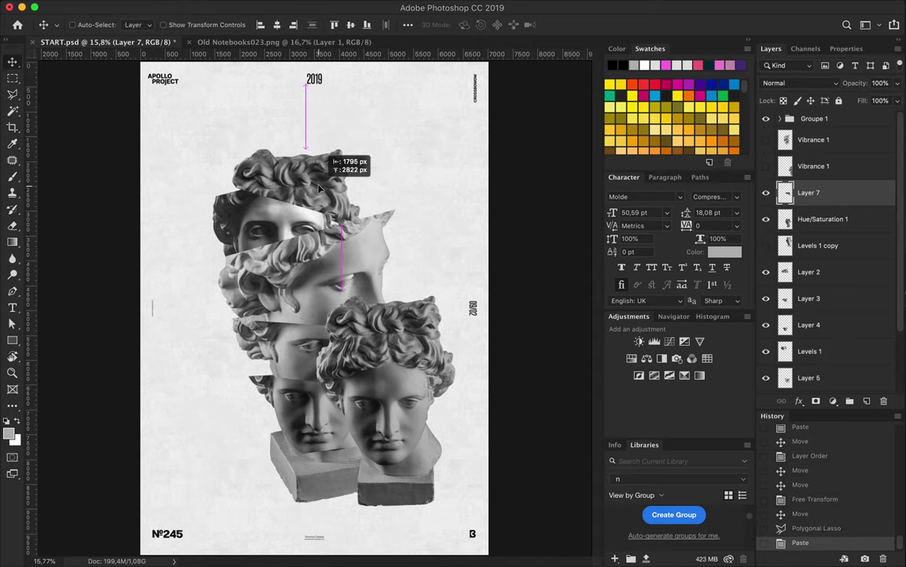
key("alt+bracketleft")
- Cut a slice from the right head into Layer 8, move it up-left, and lower it in the stack
key("l")
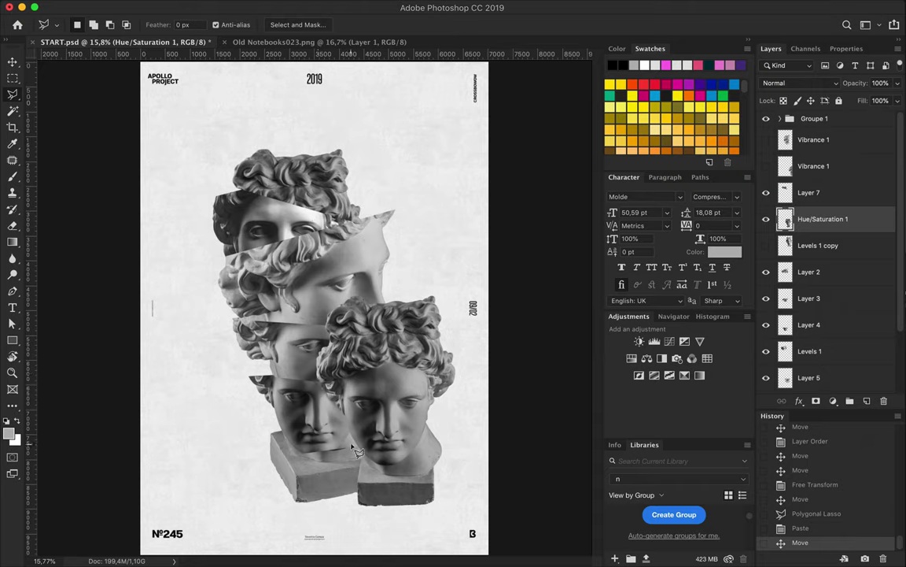
double_click(427, 526)
key("ctrl+c")
key("ctrl+v")
key("v")
left_click_drag(397, 472, 303, 447)
left_click_drag(819, 219, 845, 370)
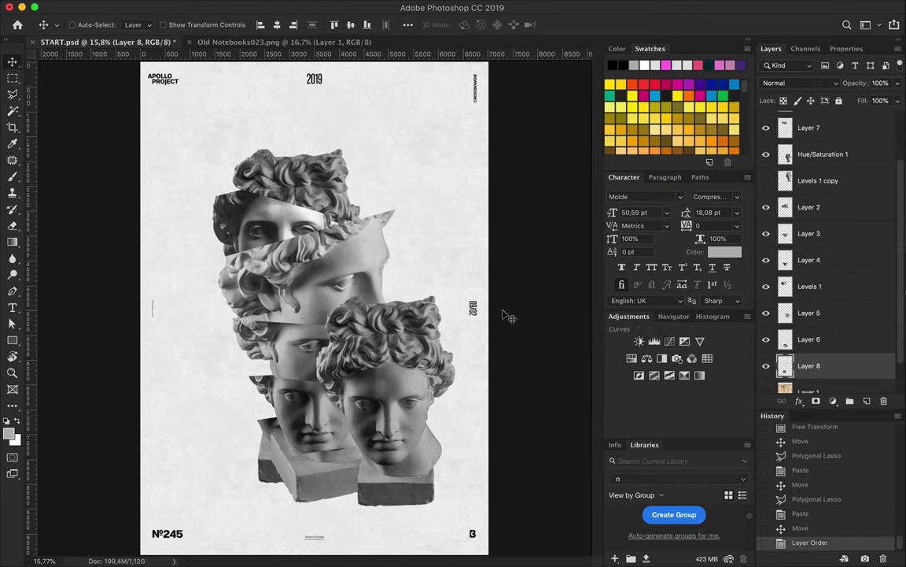
mouse_move(315, 393)
left_mouse_down()
mouse_move(292, 417)
mouse_move(307, 397)
left_mouse_up()
- Cut the head's right half onto Layer 9 and shift it up and left
left_click(771, 155)
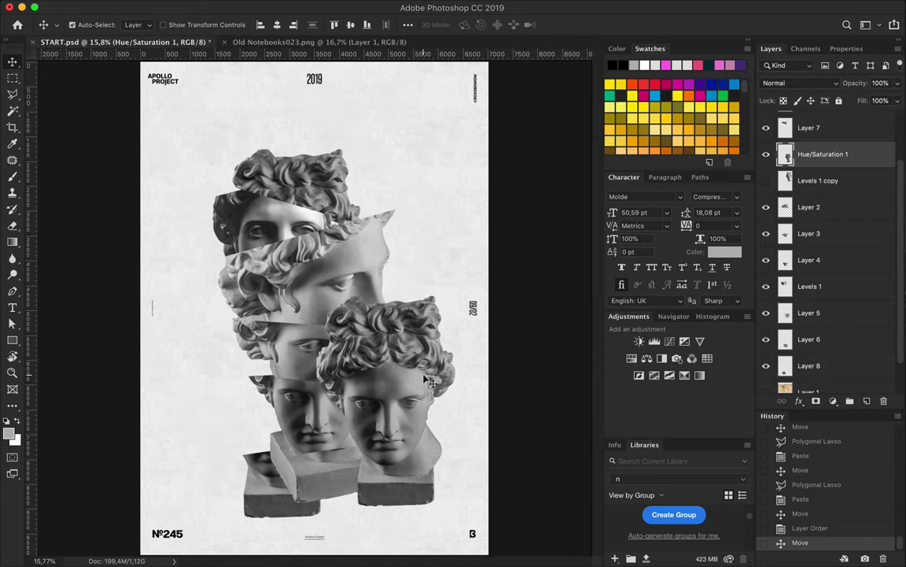
left_click(767, 155)
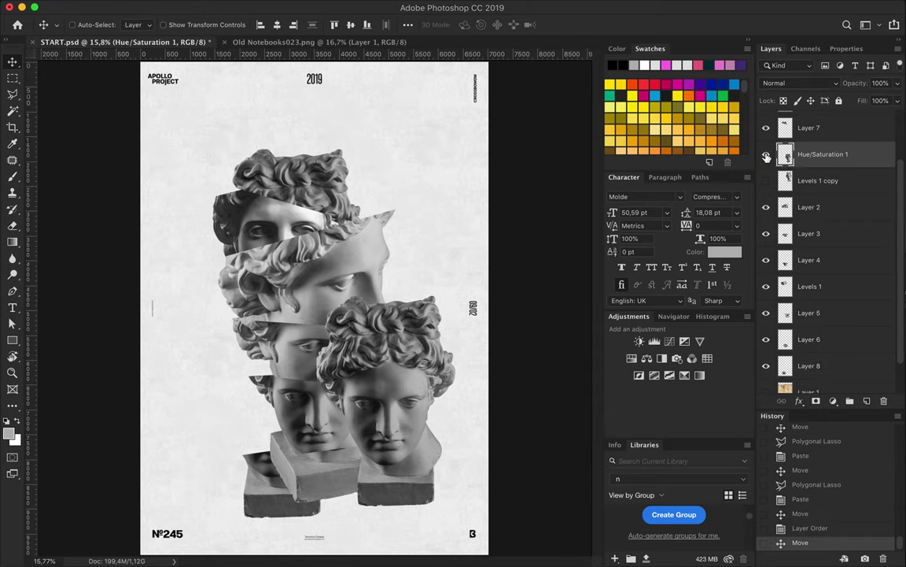
key("l")
double_click(459, 525)
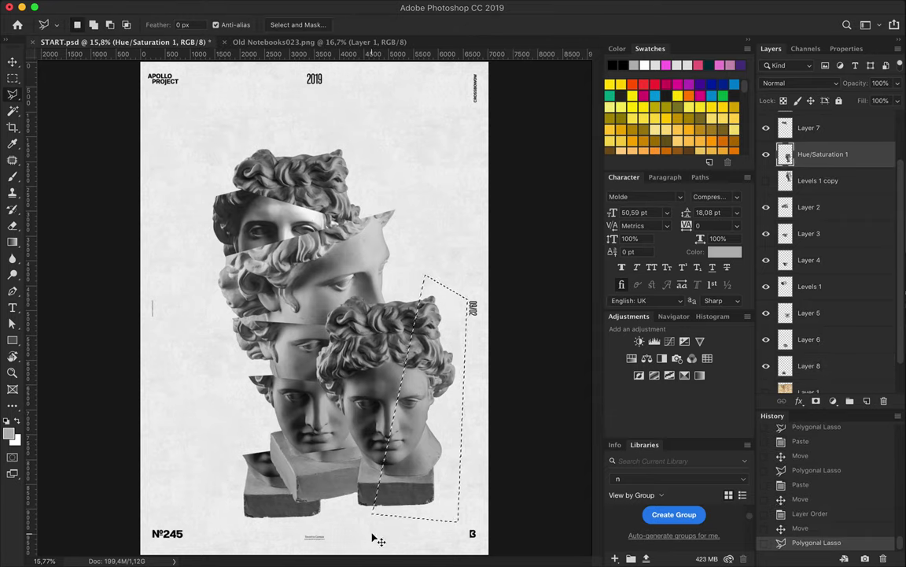
key("ctrl+shift+c")
key("ctrl+v")
key("v")
left_click_drag(384, 440, 322, 315)
- Move the right head up, then cut another slice onto Layer 10 and shift it 70 px left
left_click(803, 180)
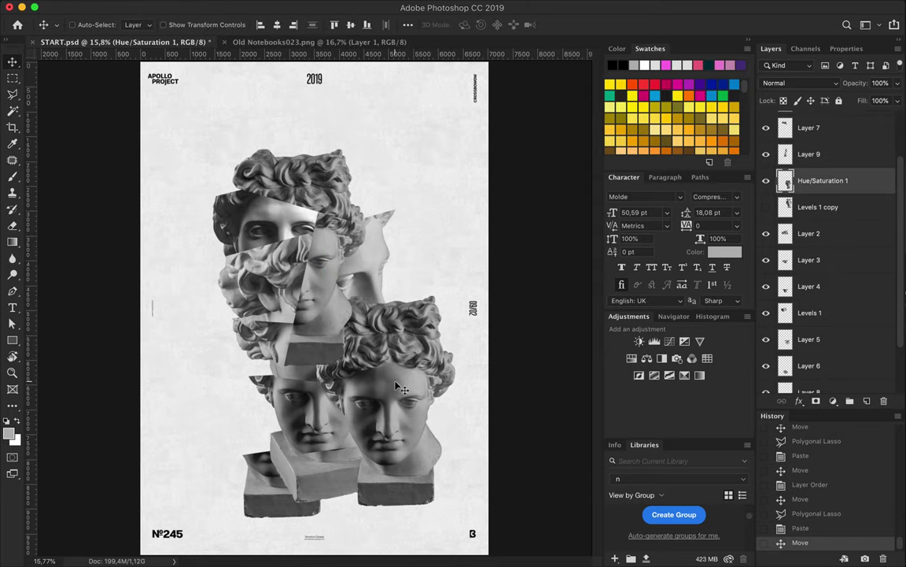
left_click_drag(401, 385, 446, 374)
key("l")
double_click(377, 491)
key("ctrl+shift+c")
key("ctrl+v")
key("v")
left_click_drag(331, 428, 275, 432)
left_click_drag(438, 413, 410, 299)
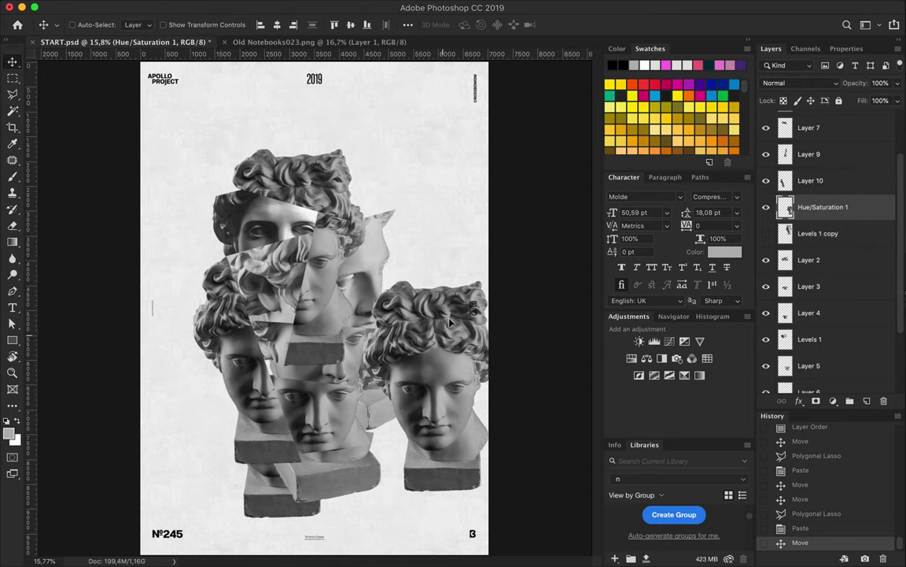
scroll(836, 205, "down", 3)
scroll(836, 204, "up", 5)
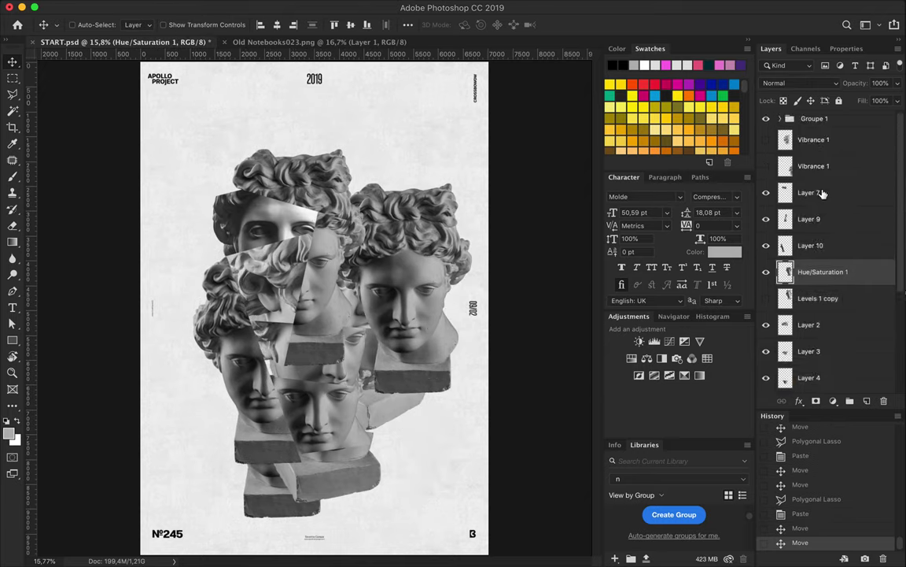
- Move Hue/Saturation 1 and Levels 1 copy above Layer 7, and hide Hue/Saturation 1
left_click(810, 192)
left_click(819, 271)
left_click(812, 293, "shift")
left_click_drag(813, 293, 811, 181)
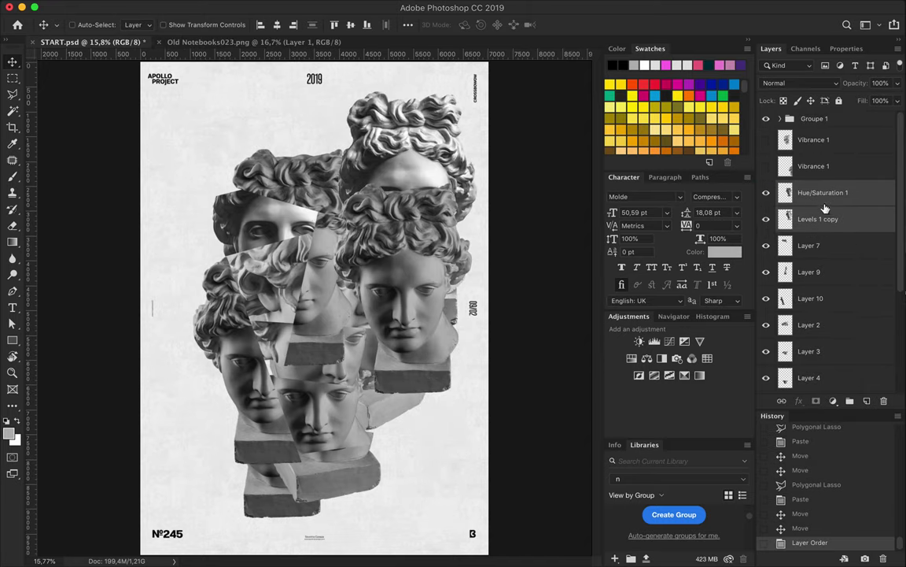
left_click(766, 219)
left_click(766, 219)
left_click(767, 193)
- Cut a slice from Levels 1 copy onto Layer 11, move the head left, and send it to the back
key("l")
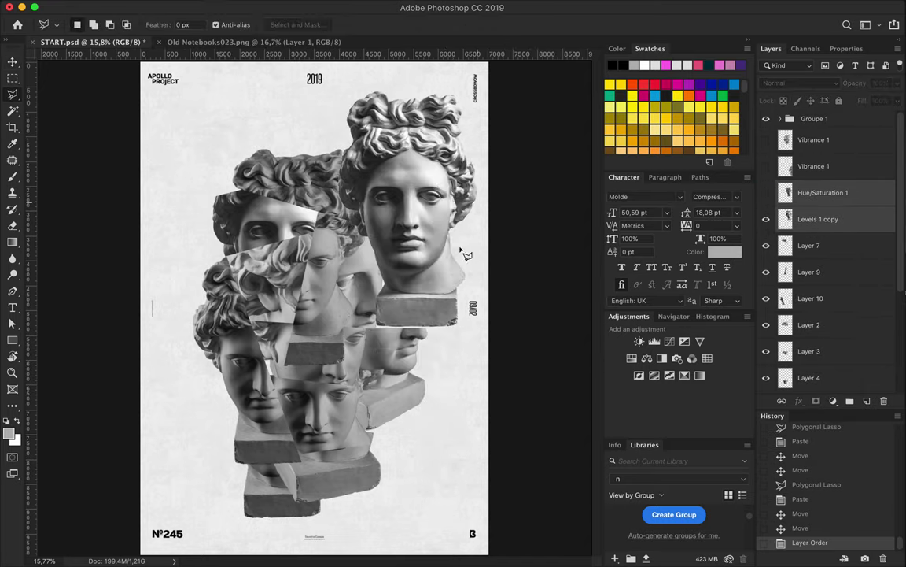
double_click(380, 347)
left_click(819, 219)
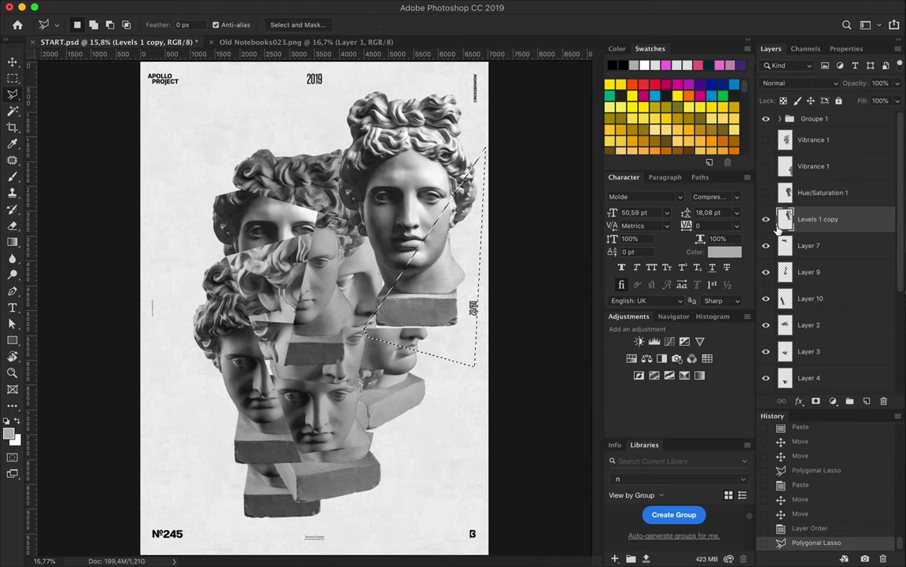
key("ctrl+c")
key("ctrl+v")
key("v")
mouse_move(438, 299)
left_mouse_down()
mouse_move(386, 477)
mouse_move(422, 402)
left_mouse_up()
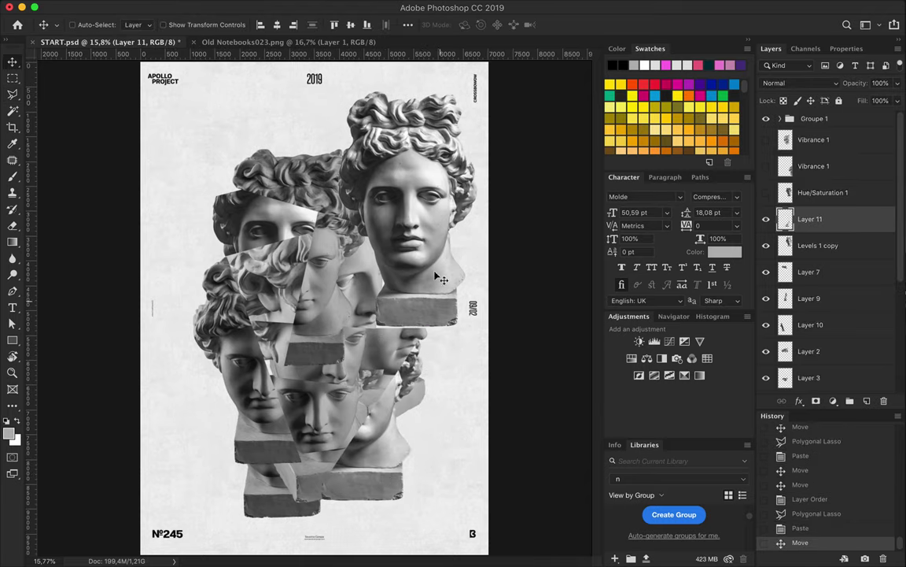
left_click_drag(435, 273, 387, 235)
key("ctrl+shift+bracketleft")
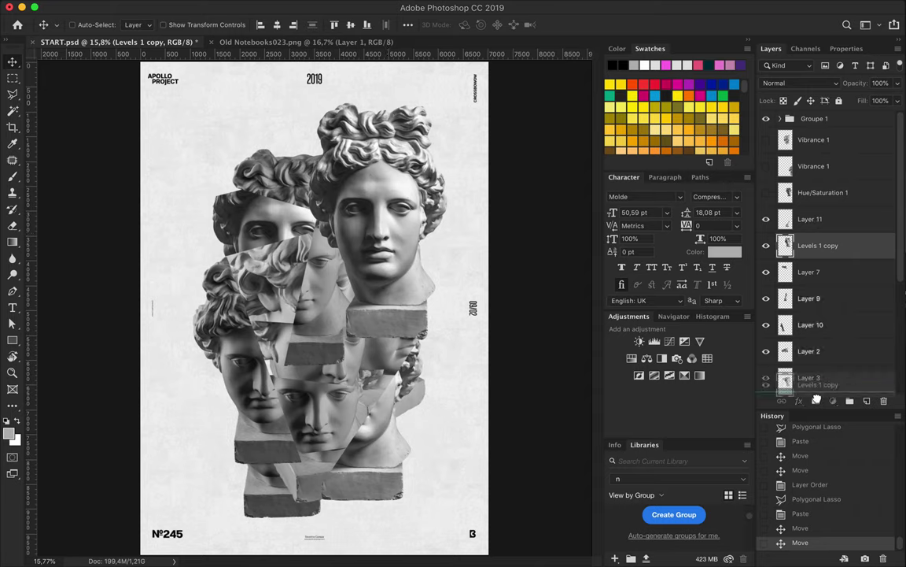
- Cut another slice across the head onto Layer 12 and offset it sideways
key("l")
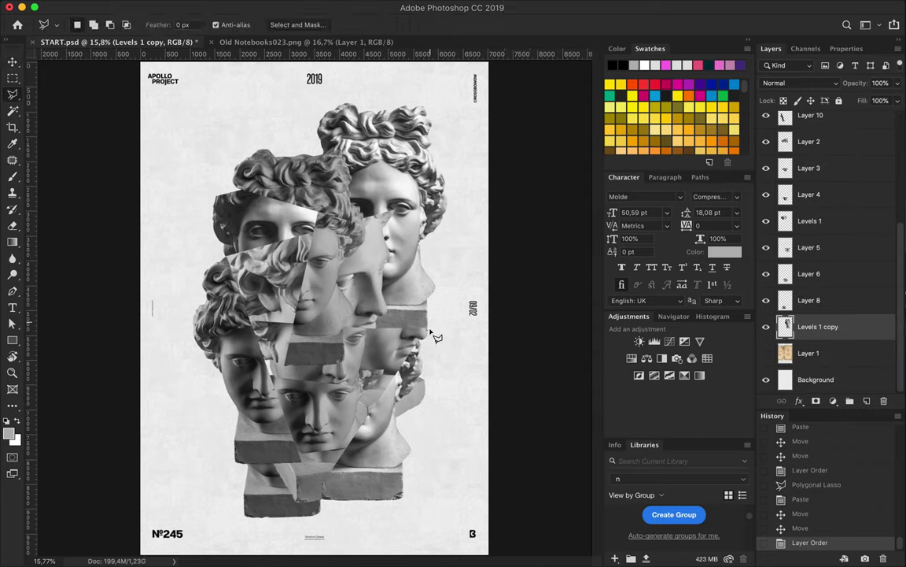
double_click(388, 378)
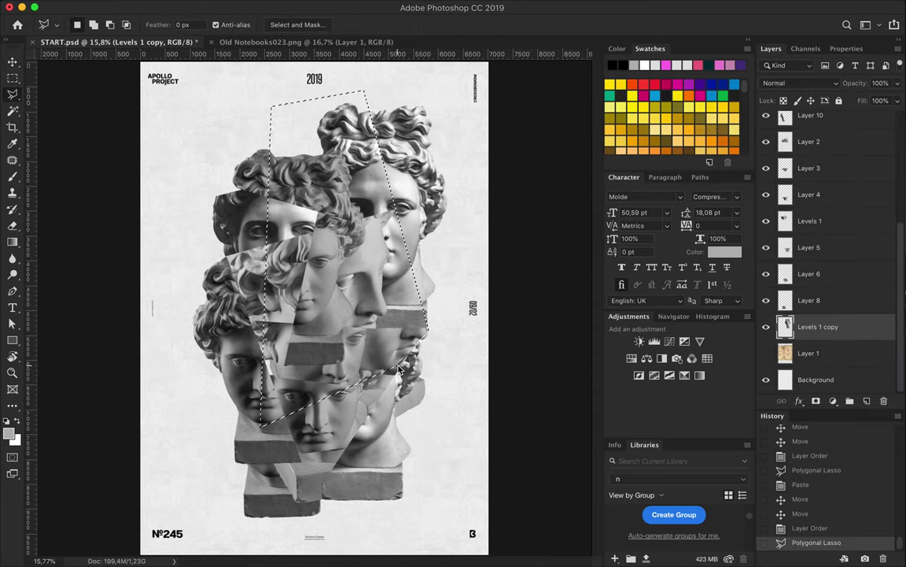
key("ctrl+c")
key("ctrl+v")
key("v")
mouse_move(319, 64)
left_mouse_down()
mouse_move(373, 158)
mouse_move(423, 206)
mouse_move(471, 214)
left_mouse_up()
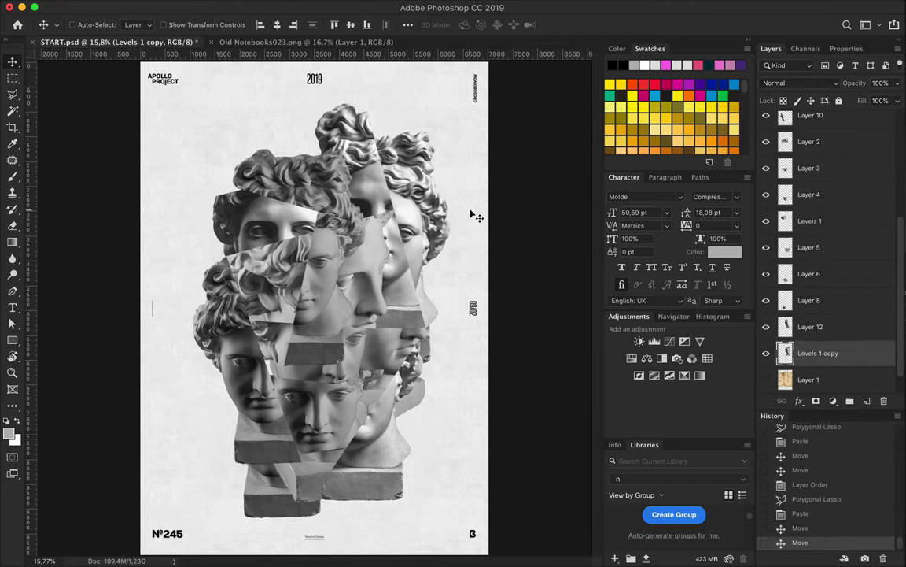
scroll(789, 346, "up", 5)
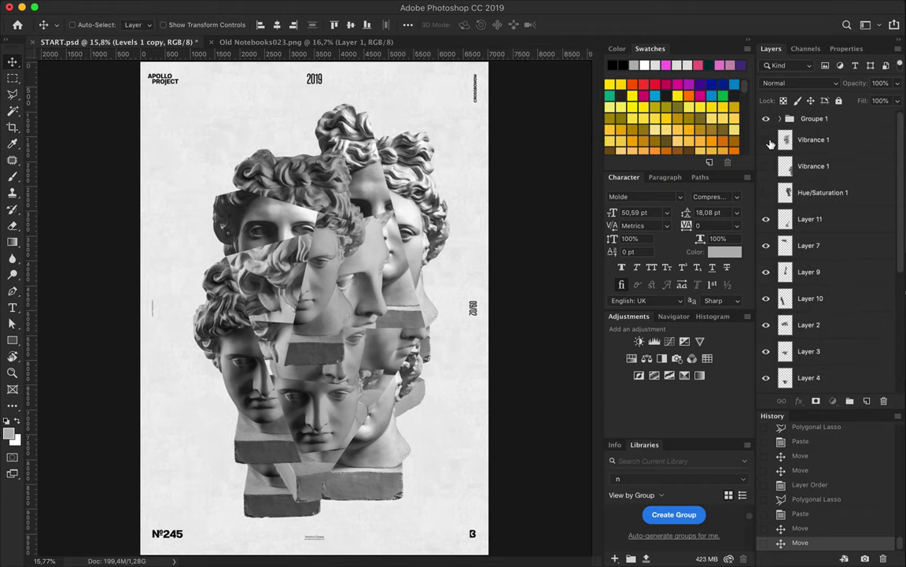
- Cut a head piece onto Layer 13, bring it to the top, and shift it up-left
key("l")
left_click(256, 207)
key("ctrl+c")
key("ctrl+v")
key("v")
left_click_drag(302, 232, 230, 151)
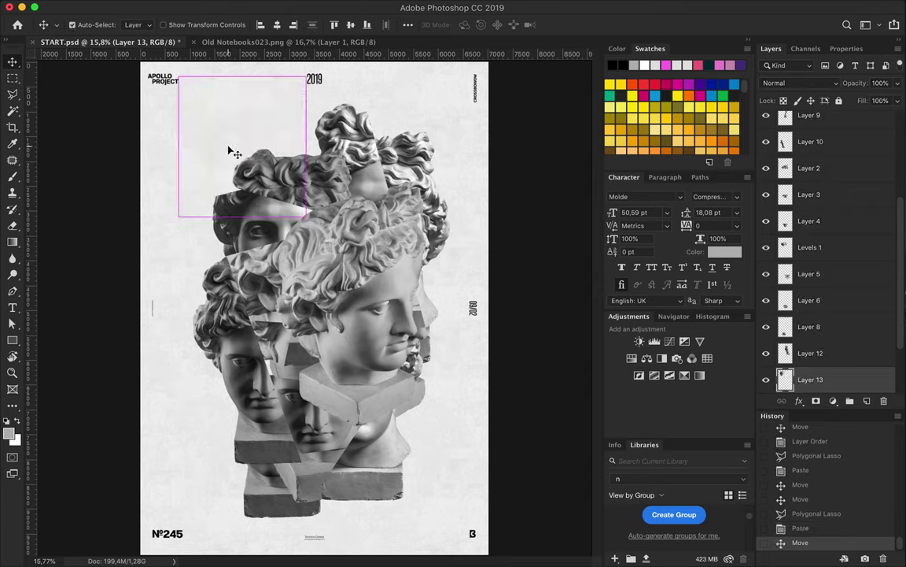
key("ctrl+z")
key("ctrl+z")
key("ctrl+shift+z")
key("ctrl+shift+z")
key("ctrl+z")
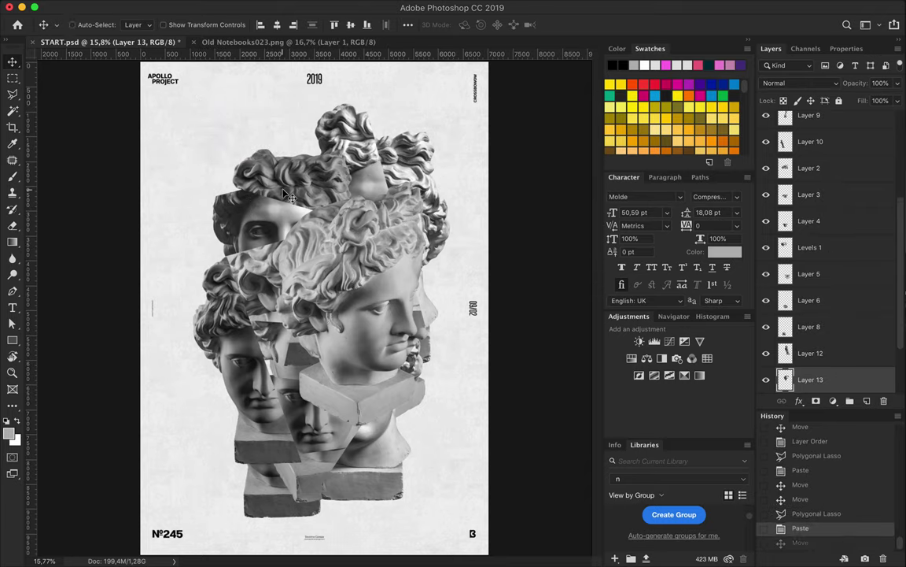
key("ctrl+shift+]")
left_click_drag(301, 237, 260, 191)
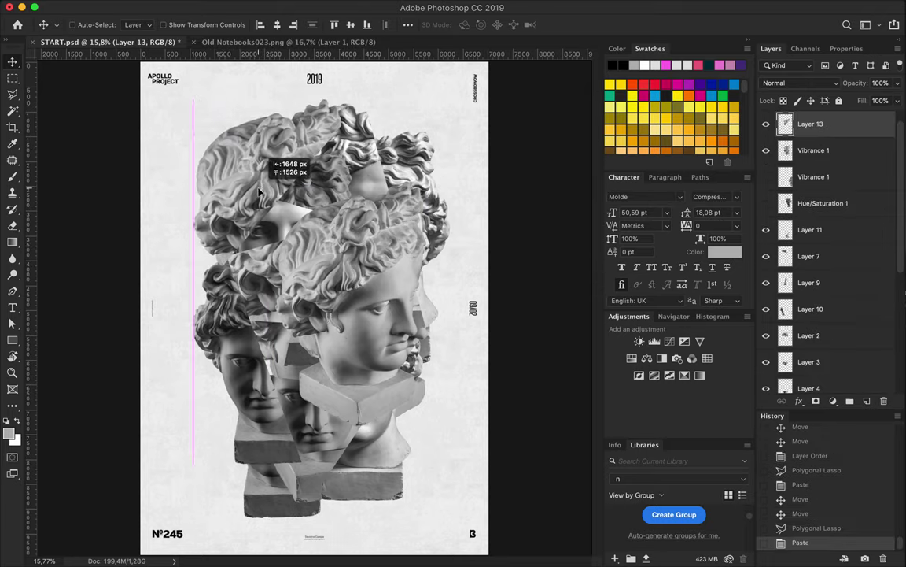
- Move Layer 13, Vibrance 1 and Hue/Saturation 1 just above Layer 1, shifting head pieces on the poster
left_click_drag(811, 124, 828, 344)
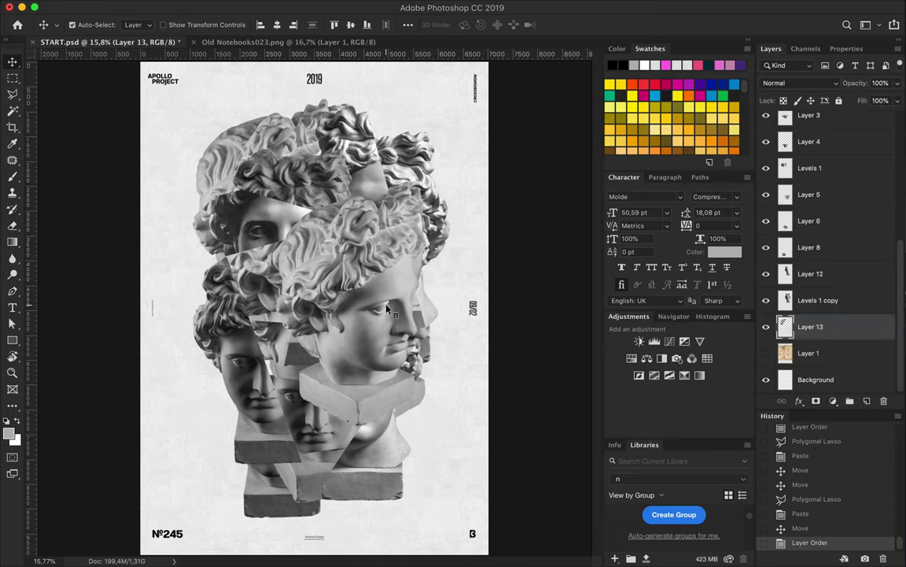
scroll(811, 236, "up", 5)
left_click_drag(811, 121, 810, 344)
mouse_move(273, 204)
left_mouse_down()
mouse_move(413, 263)
mouse_move(385, 280)
left_mouse_up()
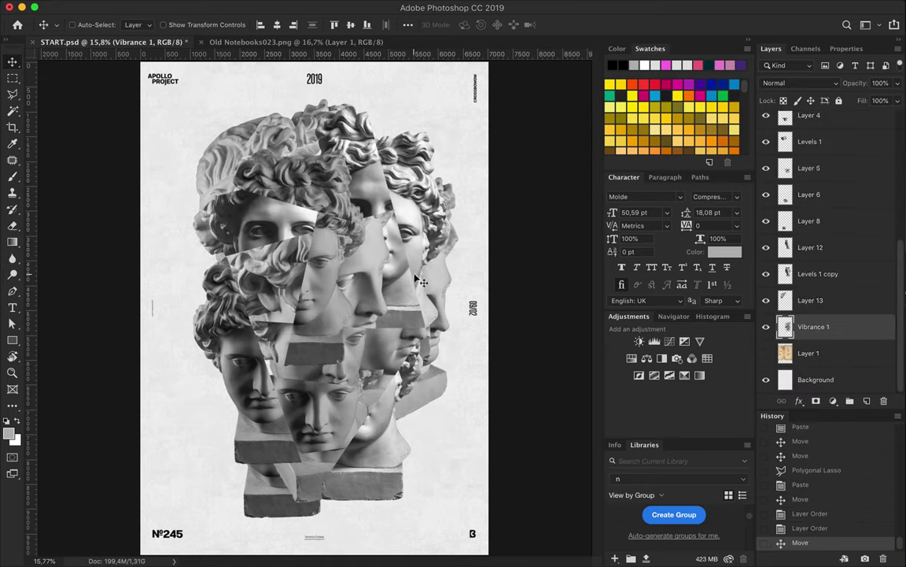
left_click(766, 352)
mouse_move(284, 251)
left_mouse_down()
mouse_move(300, 338)
mouse_move(308, 339)
left_mouse_up()
left_click_drag(822, 124, 822, 262)
scroll(822, 263, "down", 3)
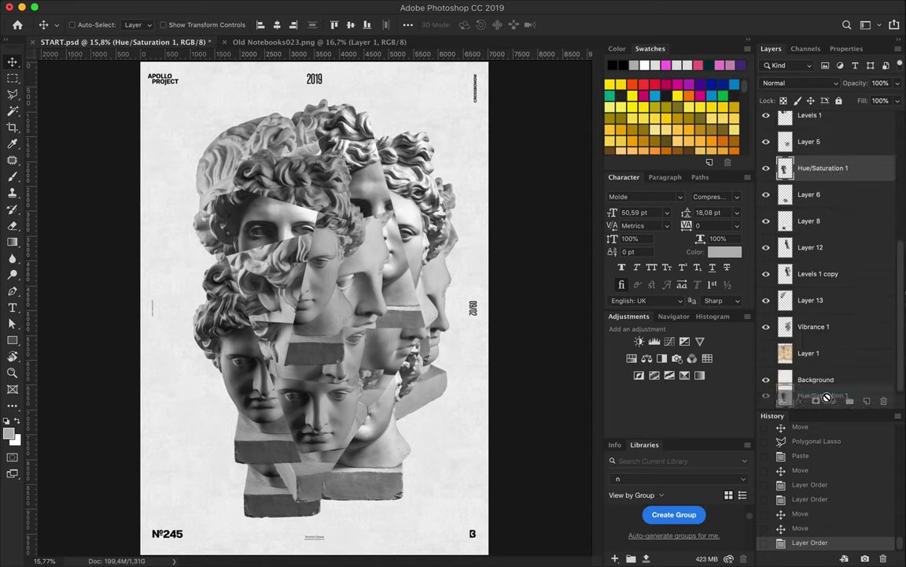
left_click_drag(822, 198, 824, 346)
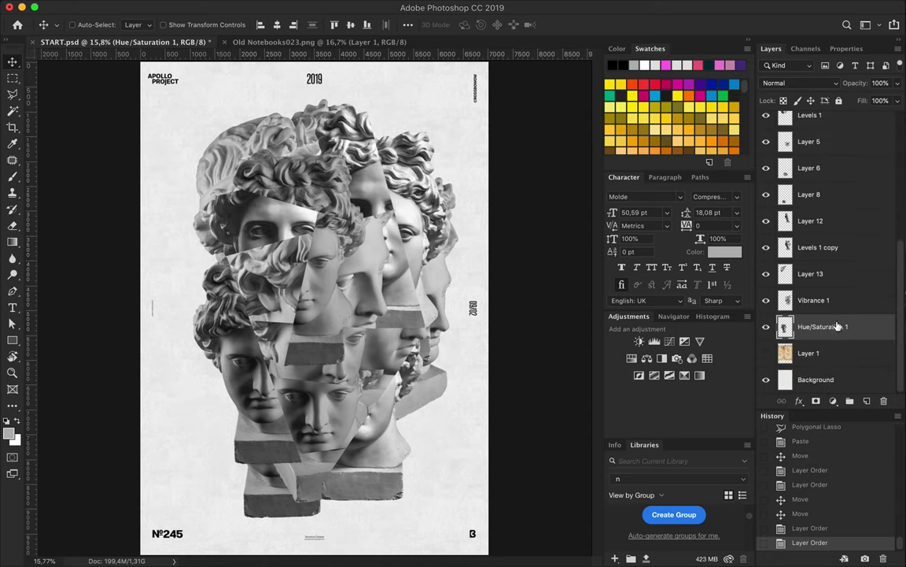
- Delete the Hue/Saturation 1 and Vibrance 1 layers
left_click(819, 352)
left_click(816, 379)
key("BackSpace")
scroll(819, 236, "up", 5)
left_click(824, 141)
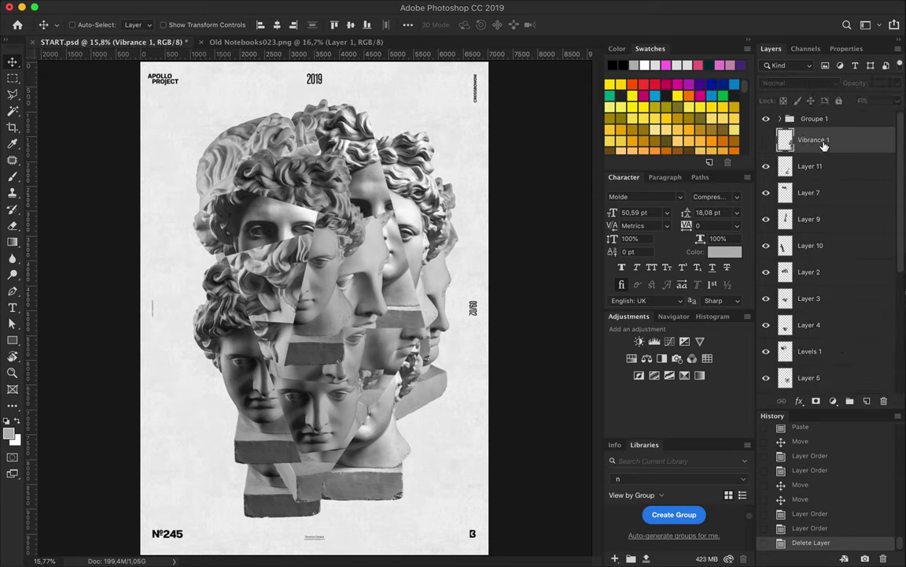
key("BackSpace")
scroll(834, 197, "up", 5)
- Nudge the selected heads, try centring them on the canvas, then revert the alignment
left_click_drag(470, 254, 458, 265)
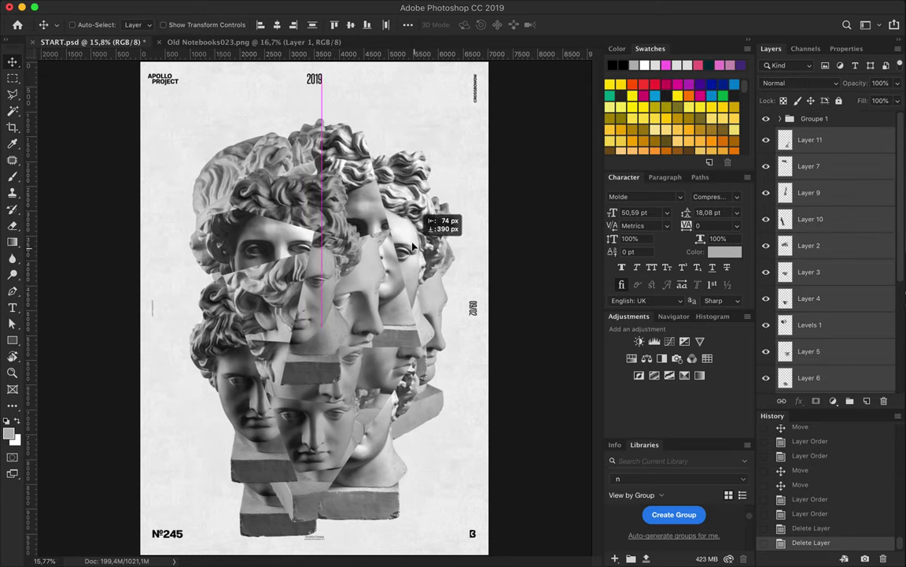
left_click(407, 25)
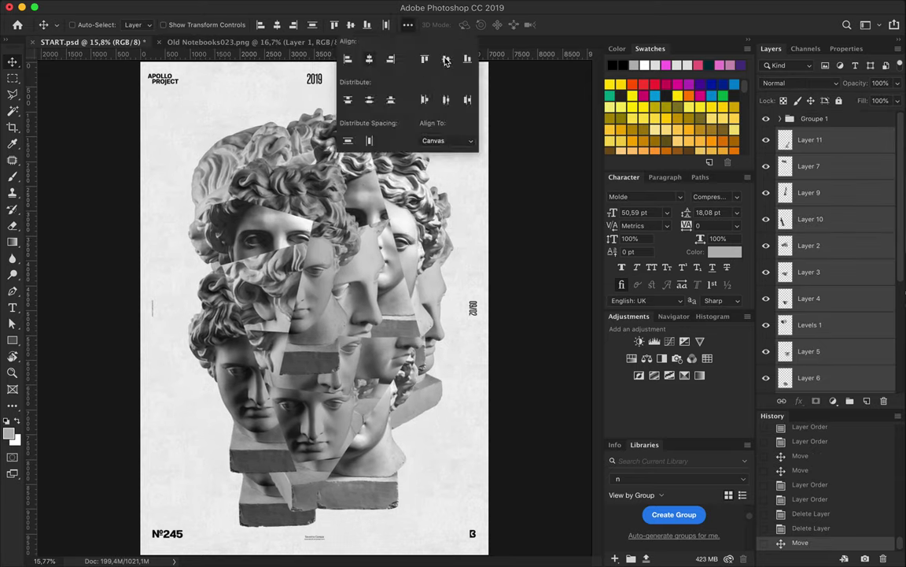
left_click(369, 59)
left_click(446, 59)
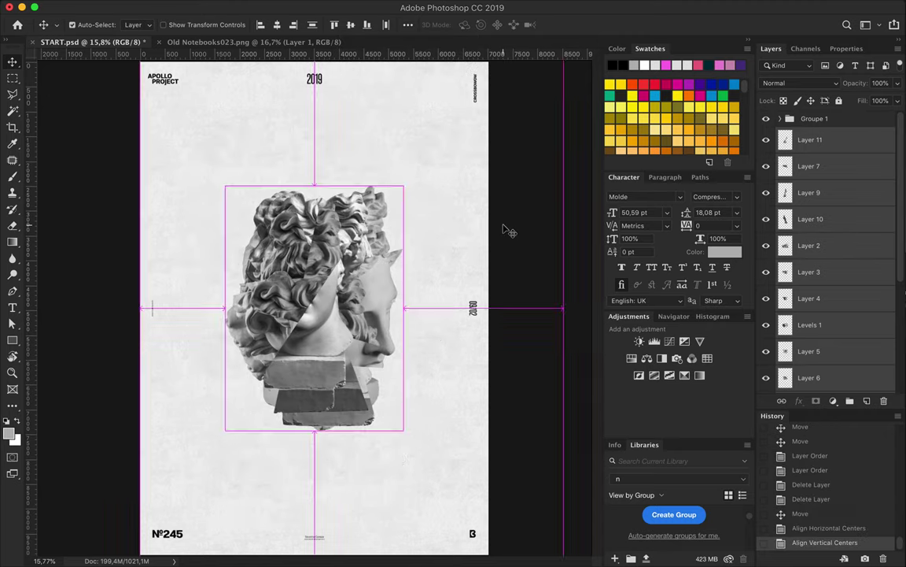
key("ctrl+z")
left_click(800, 513)
- Group the heads as Group 1, centre it on the canvas, then duplicate and merge the copy
left_click(850, 401)
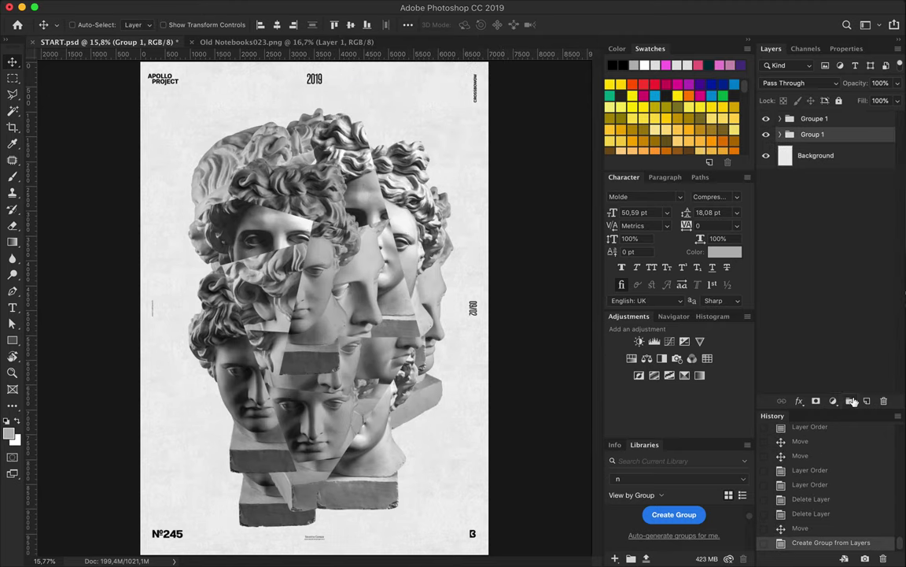
left_click(277, 24)
left_click(351, 24)
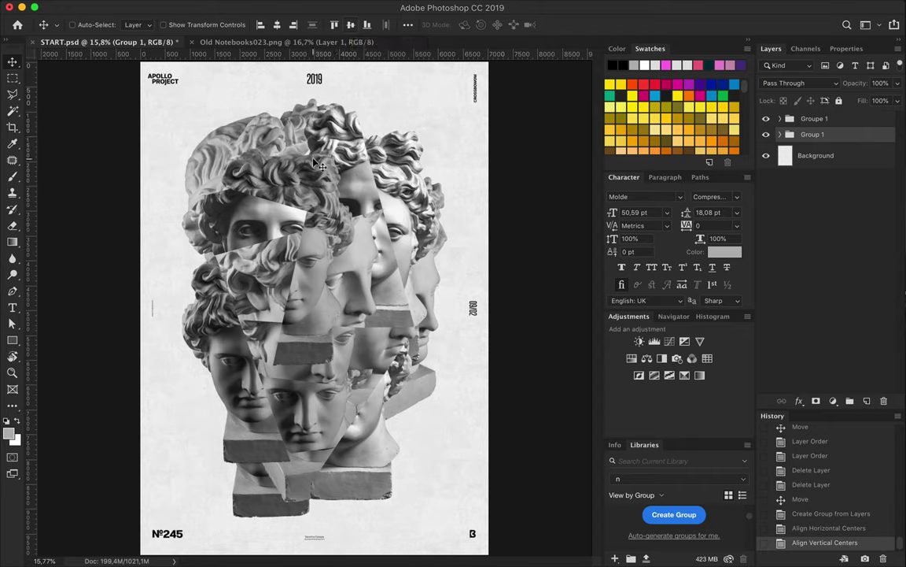
left_click_drag(281, 142, 288, 149)
left_click_drag(863, 146, 853, 145)
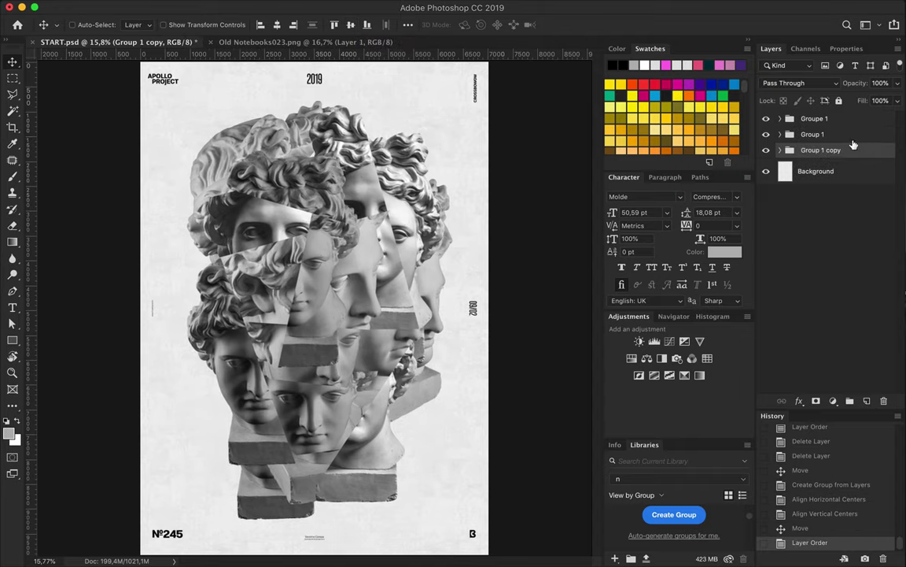
key("ctrl+e")
- Load the heads outline as a selection on a new Layer 14 and pick a dark colour
left_click(785, 149, "ctrl")
key("ctrl+shift+alt+n")
key("b")
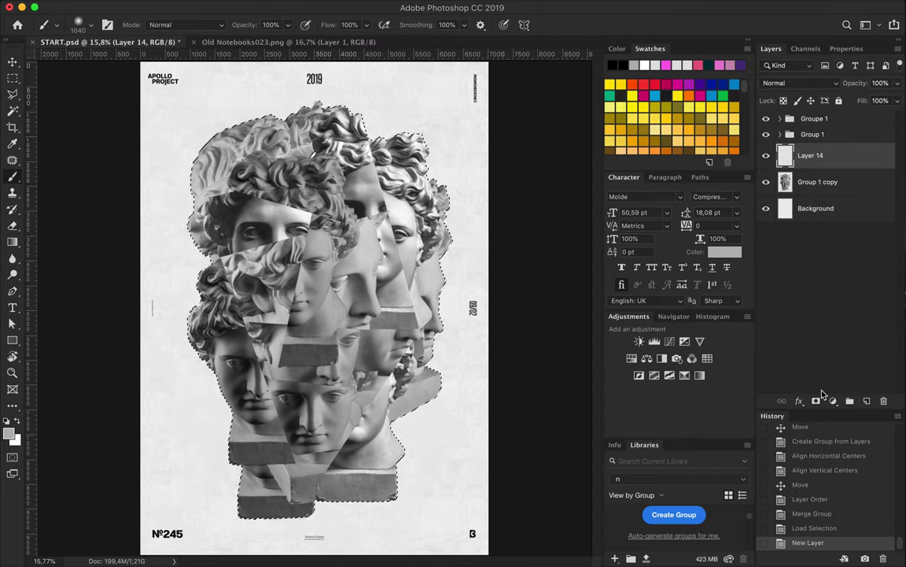
left_click(10, 431)
left_click(472, 283)
left_click(757, 148)
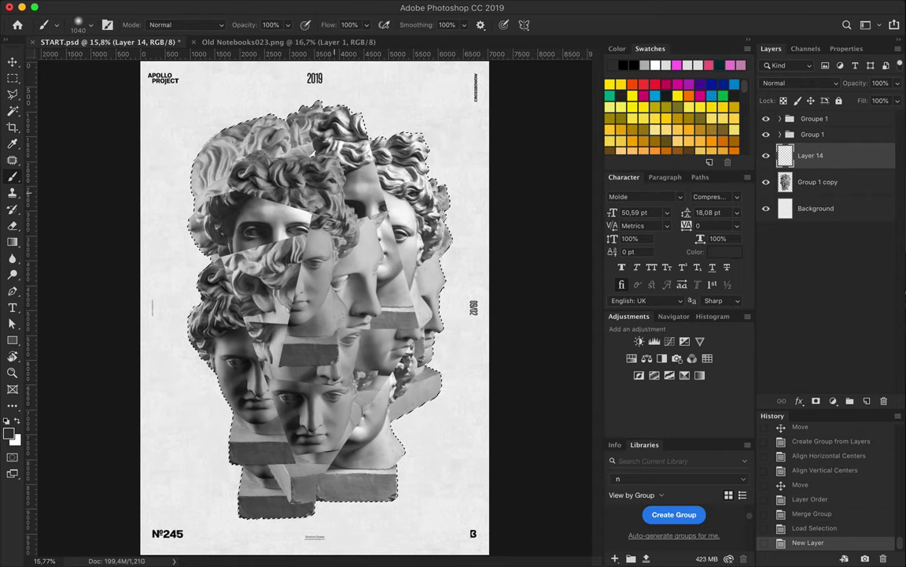
- Paint the heads selection dark with a 5000 px hard round brush
right_click(319, 246)
double_click(432, 257)
type("5000")
left_click(383, 392)
key("Return")
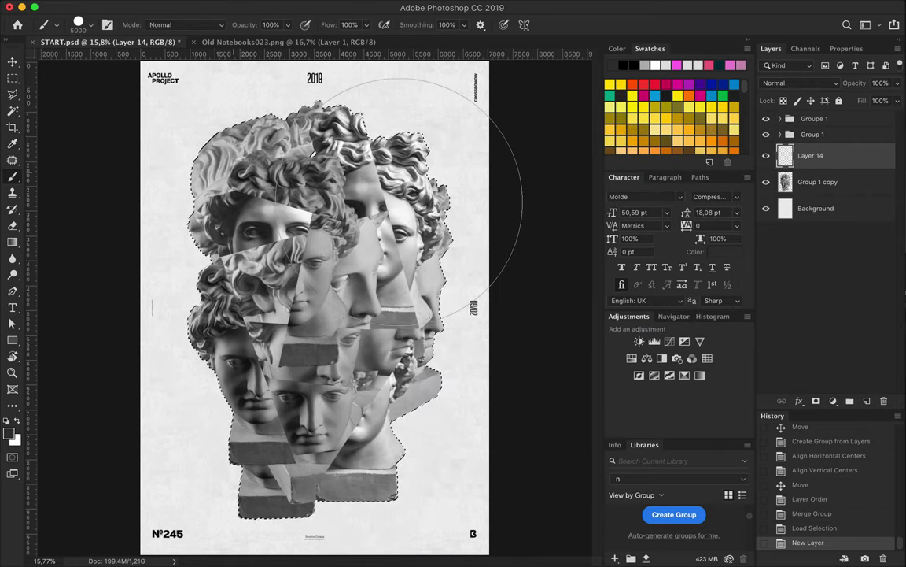
left_click_drag(405, 324, 465, 223)
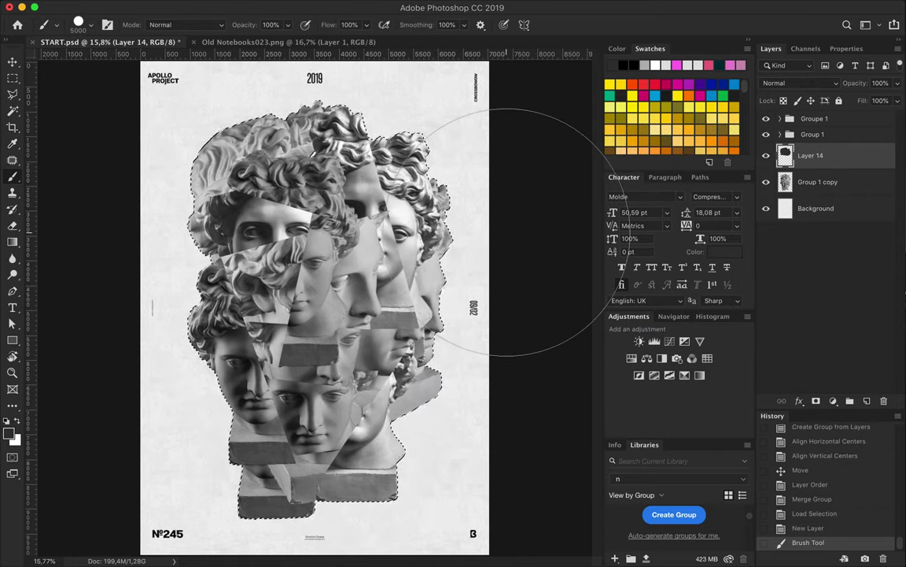
left_click_drag(236, 354, 252, 213)
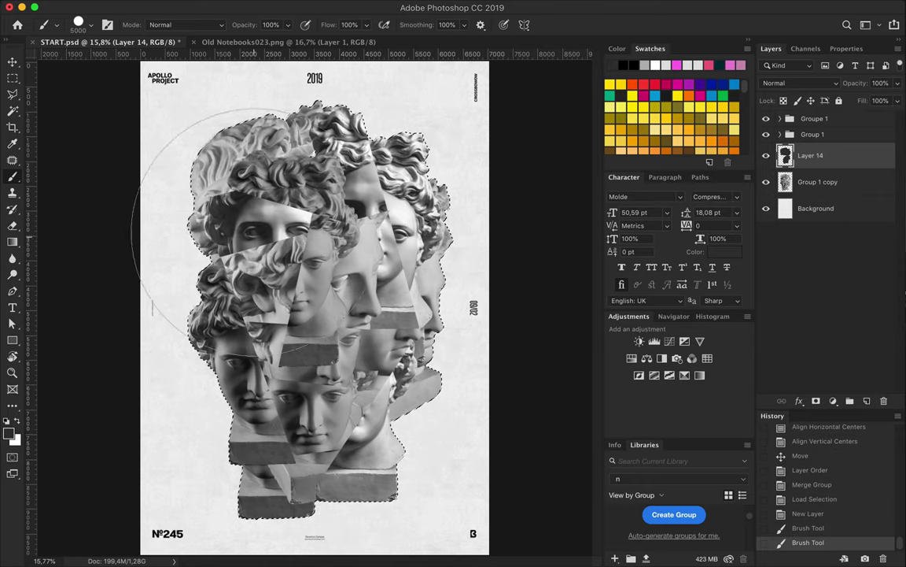
left_click_drag(271, 433, 238, 228)
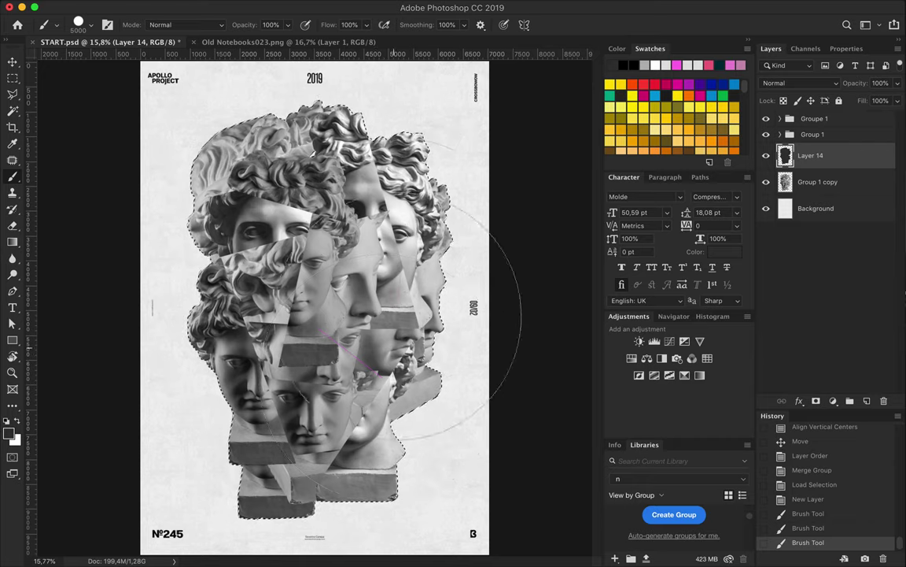
left_click_drag(409, 385, 425, 236)
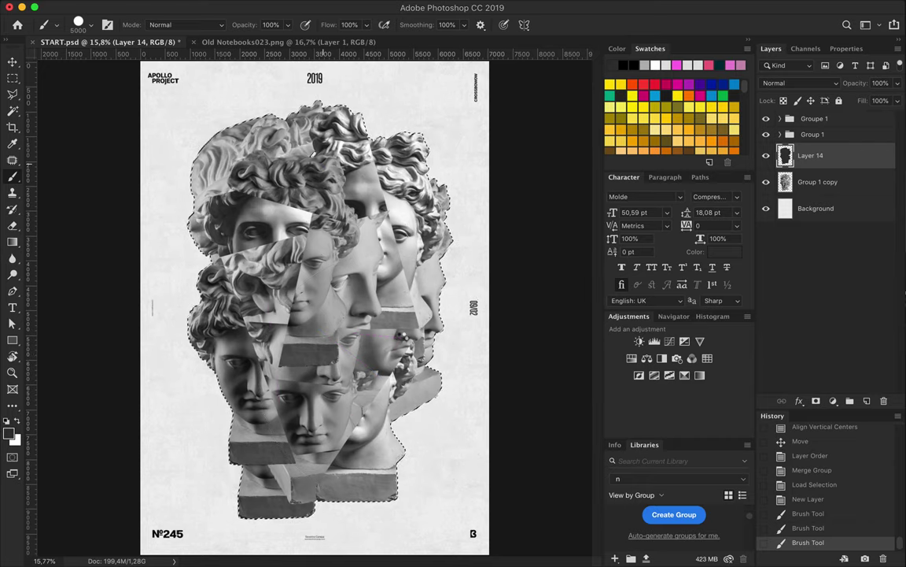
- Delete the Group 1 copy layer and rename Groupe 1 to 'Layout'
left_click(854, 182)
key("Delete")
key("m")
key("ctrl+d")
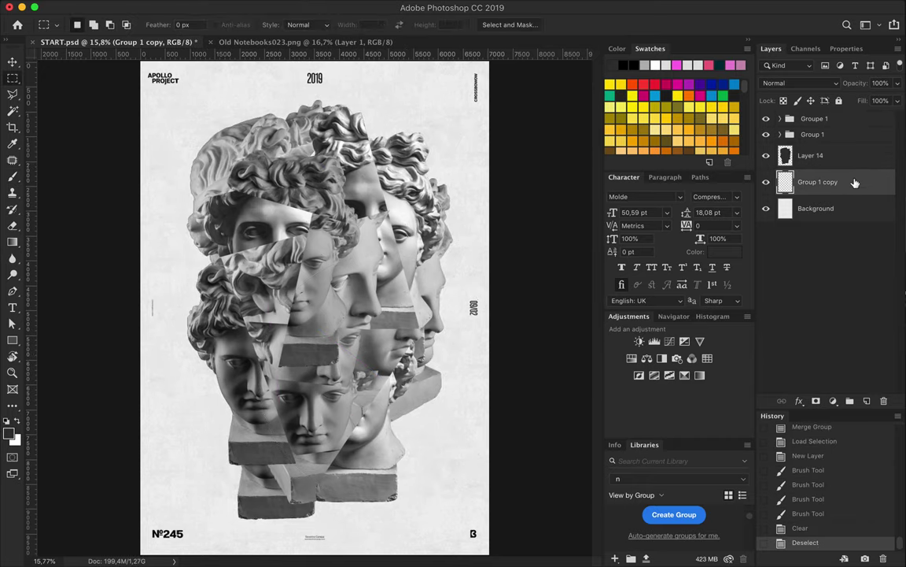
key("Delete")
left_click(815, 157)
double_click(814, 119)
type("Layout")
left_click(846, 155)
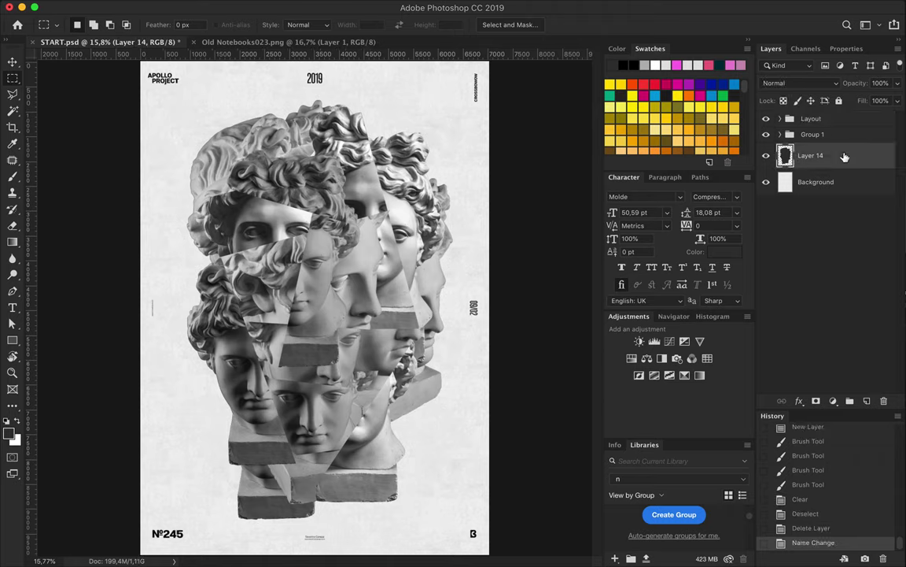
- Apply a strong Gaussian Blur to the Layer 14 silhouette
left_click(309, 6)
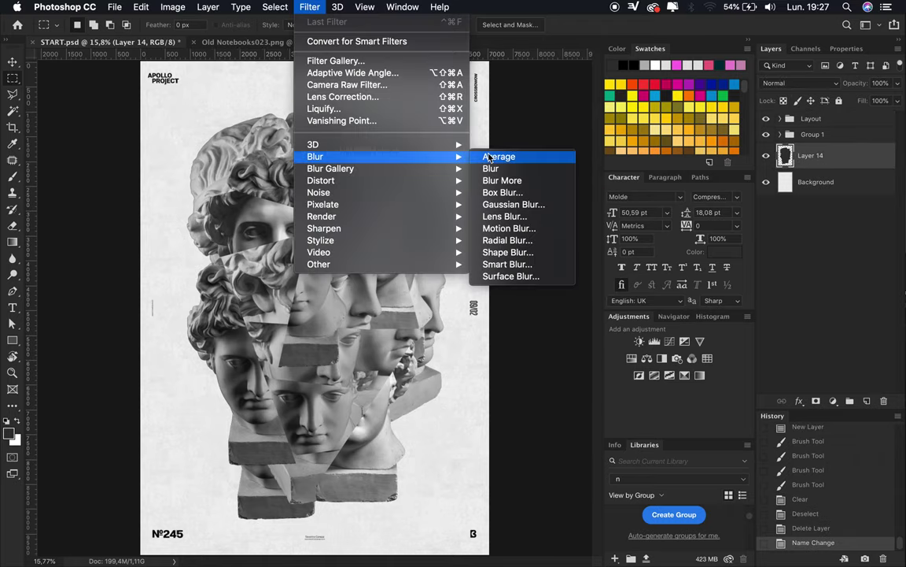
left_click(721, 127)
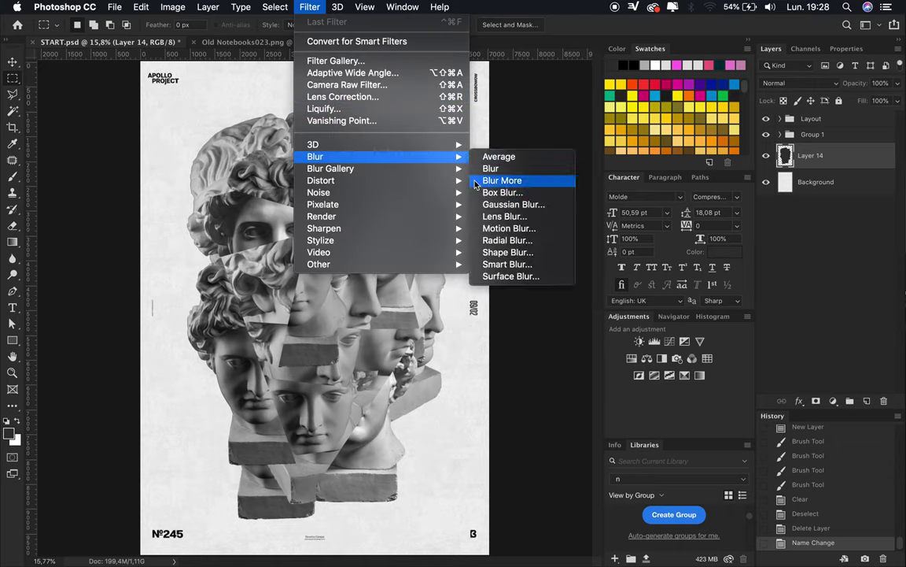
left_click_drag(634, 298, 649, 296)
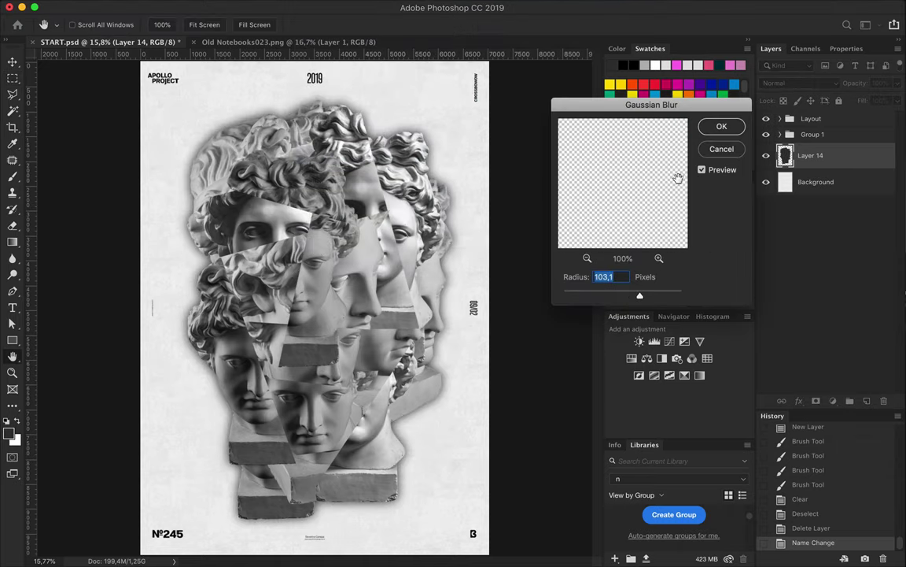
key("ctrl+t")
- Warp the blurred shadow outward behind the heads and commit the transform
right_click(415, 239)
left_click(440, 330)
left_click_drag(448, 253, 457, 267)
mouse_move(224, 136)
left_mouse_down()
mouse_move(224, 286)
mouse_move(360, 450)
mouse_move(332, 539)
left_mouse_up()
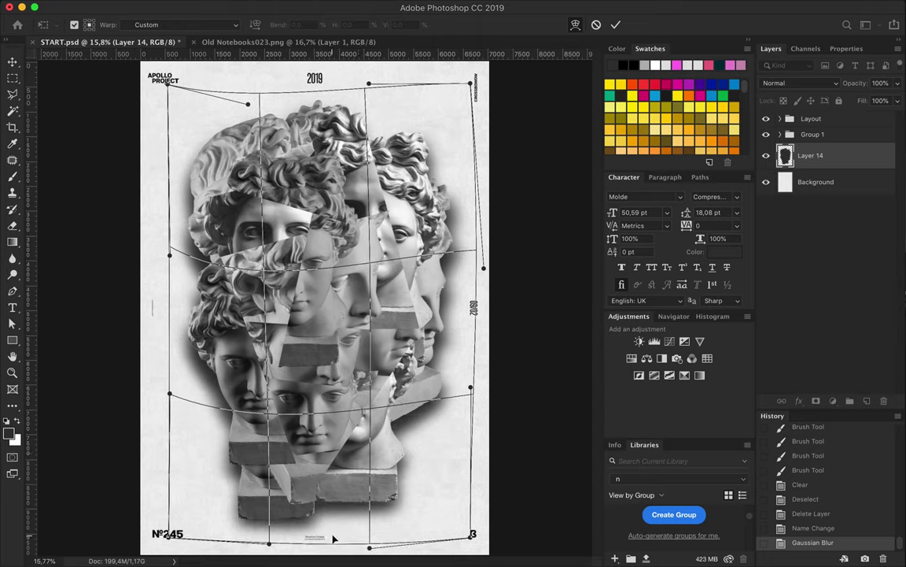
key("Return")
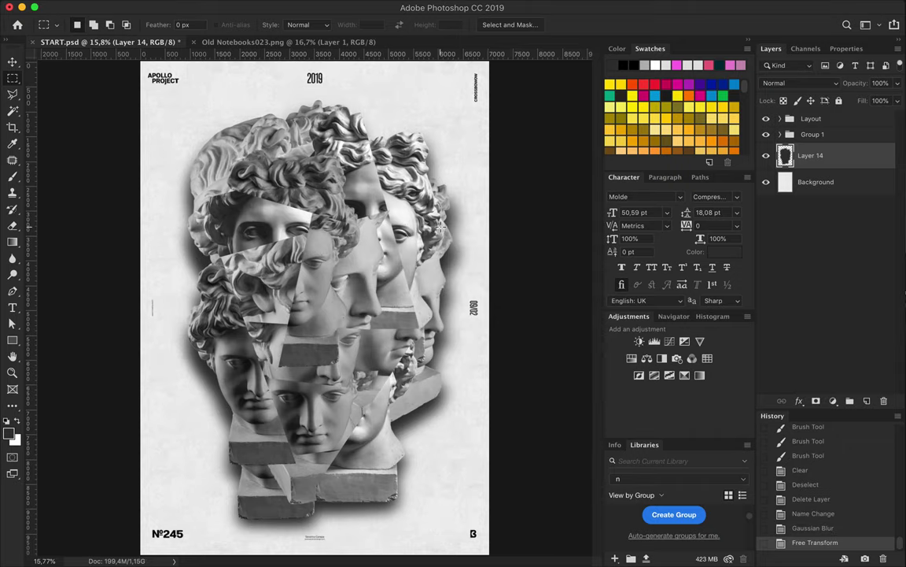
left_click(795, 83)
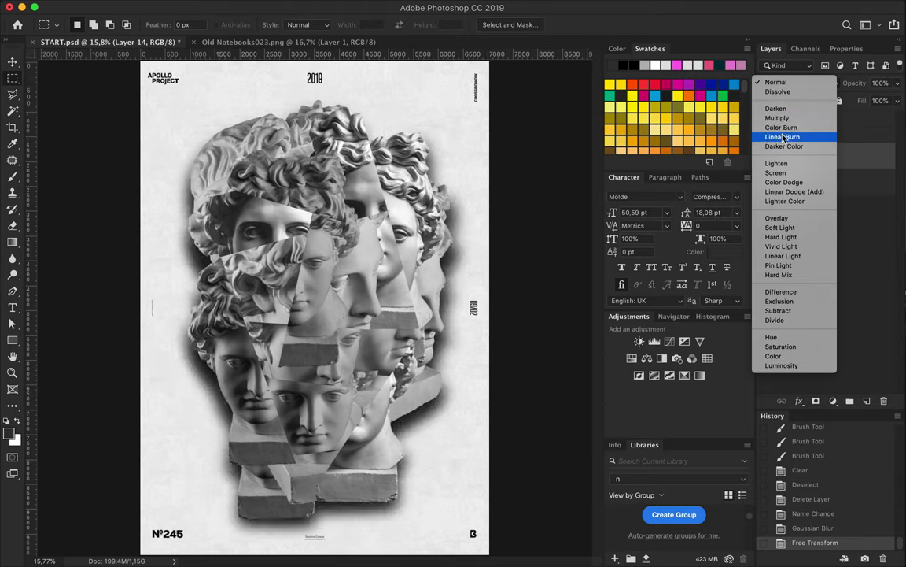
- Set the shadow to a burn blend mode, then duplicate Group 1 and merge the copy
left_click(784, 128)
left_click(818, 134)
left_click_drag(821, 134, 824, 134)
key("super+w")
left_click(503, 194)
key("super+e")
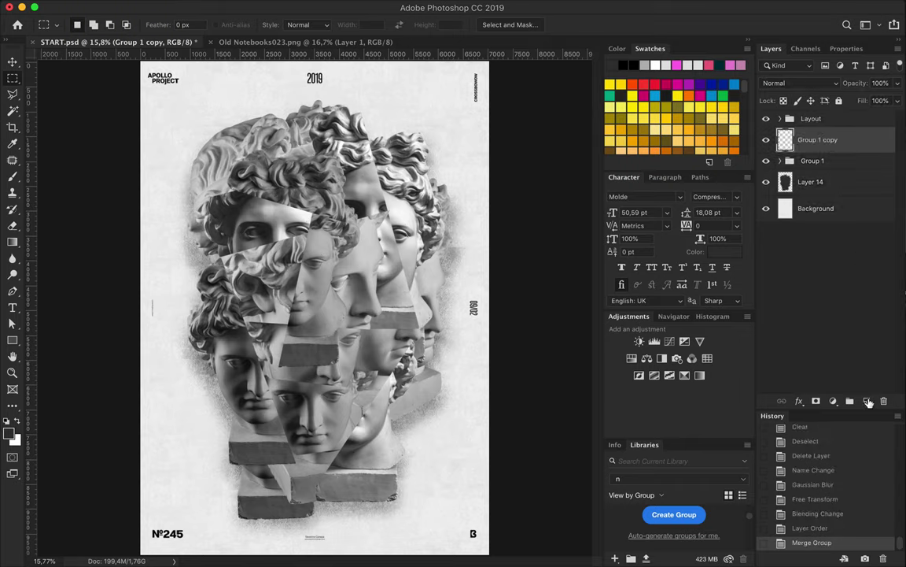
- Fill a new layer with dark grey inside the heads selection
left_click(866, 400)
left_click(785, 166, "super")
key("b")
mouse_move(216, 208)
left_mouse_down()
mouse_move(260, 173)
mouse_move(236, 338)
mouse_move(268, 276)
mouse_move(259, 440)
left_mouse_up()
- Add about 186% noise to Layer 15, set it to Multiply with 5% fill
left_click(309, 7)
left_click(503, 192)
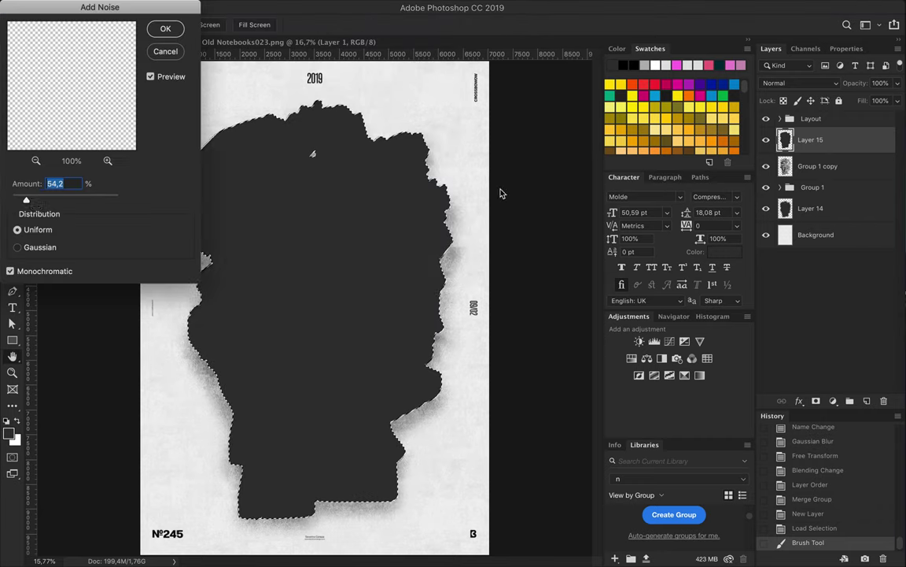
left_click_drag(43, 194, 63, 200)
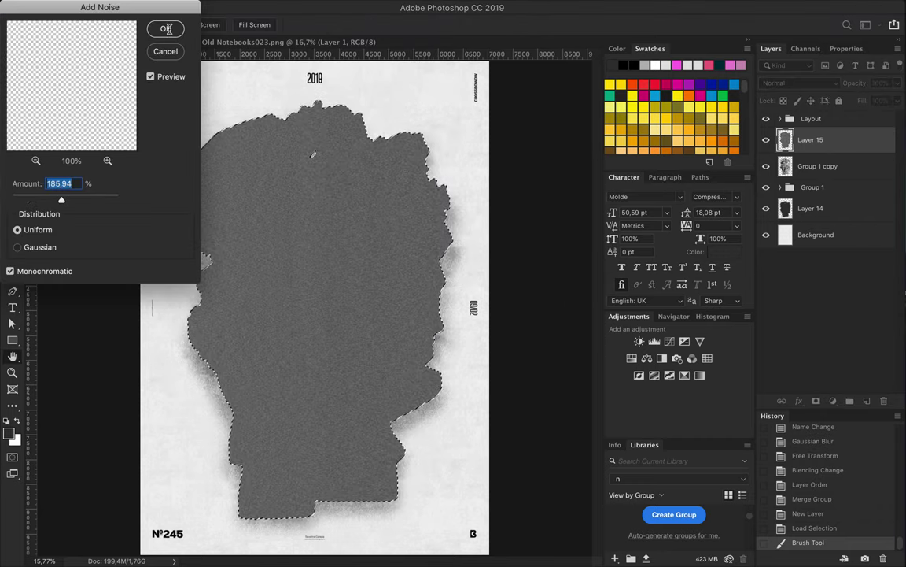
left_click(165, 29)
left_click(798, 83)
left_click(828, 117)
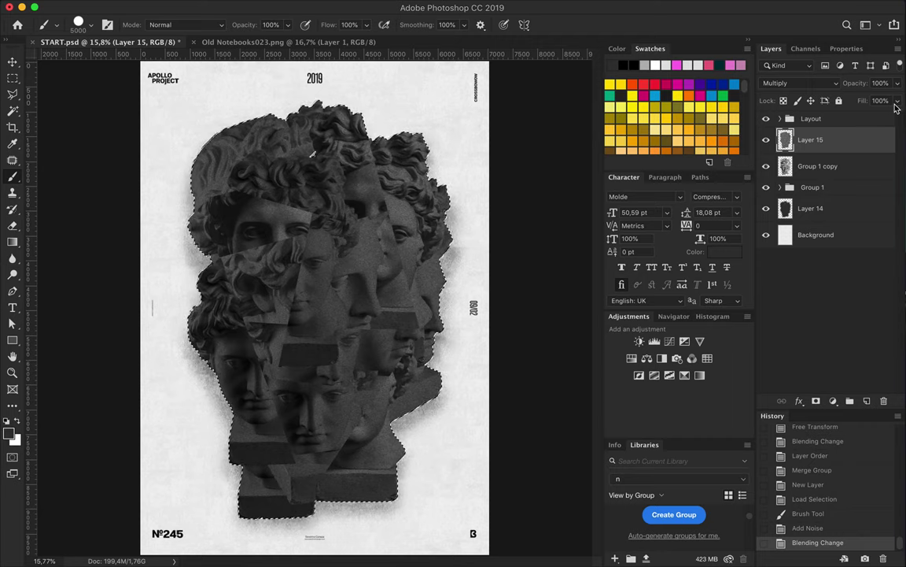
left_click_drag(863, 100, 842, 116)
left_click(818, 166)
- Deselect and apply a 37.4 px High Pass filter to Group 1 copy
key("m")
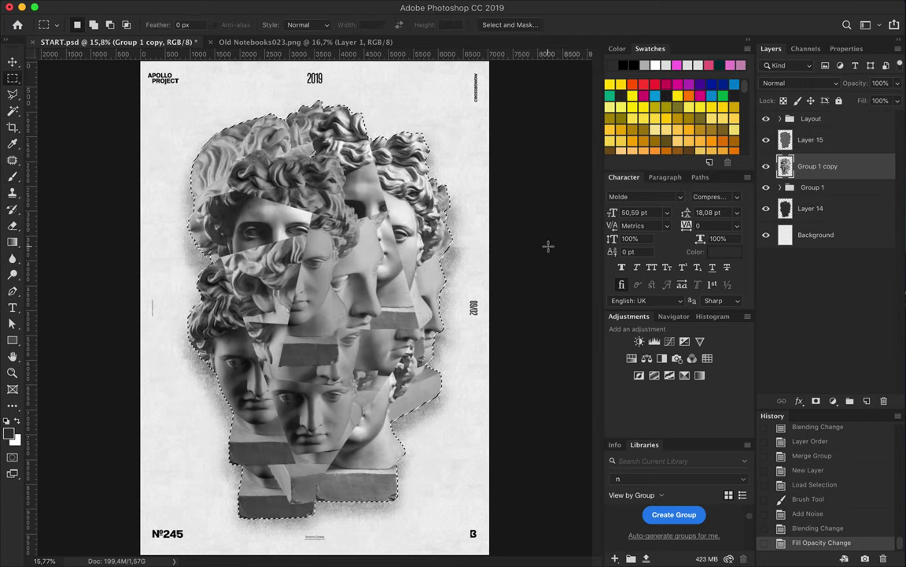
key("super+d")
left_click(310, 6)
left_click(488, 274)
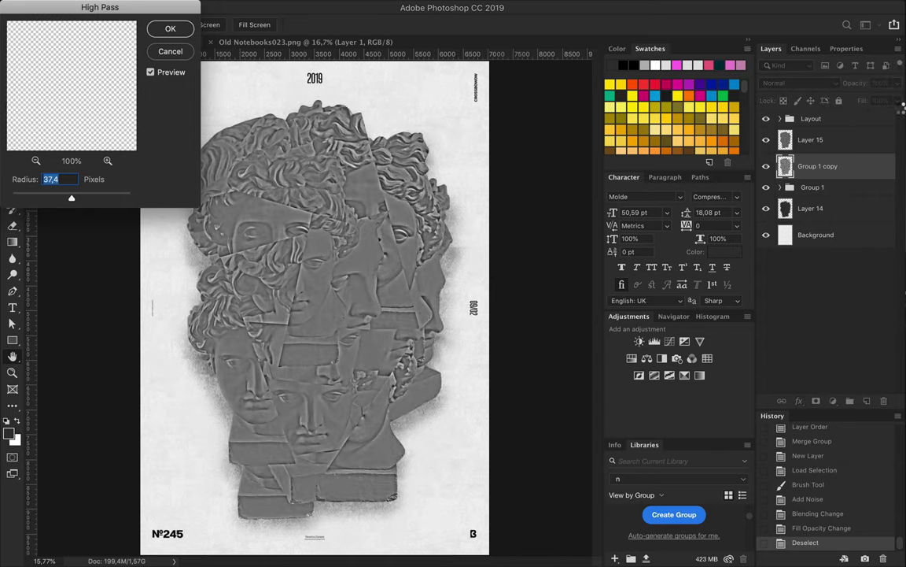
key("Return")
- Blend the High Pass layer with Color Burn at 5% fill and inspect the texture
left_click(787, 83)
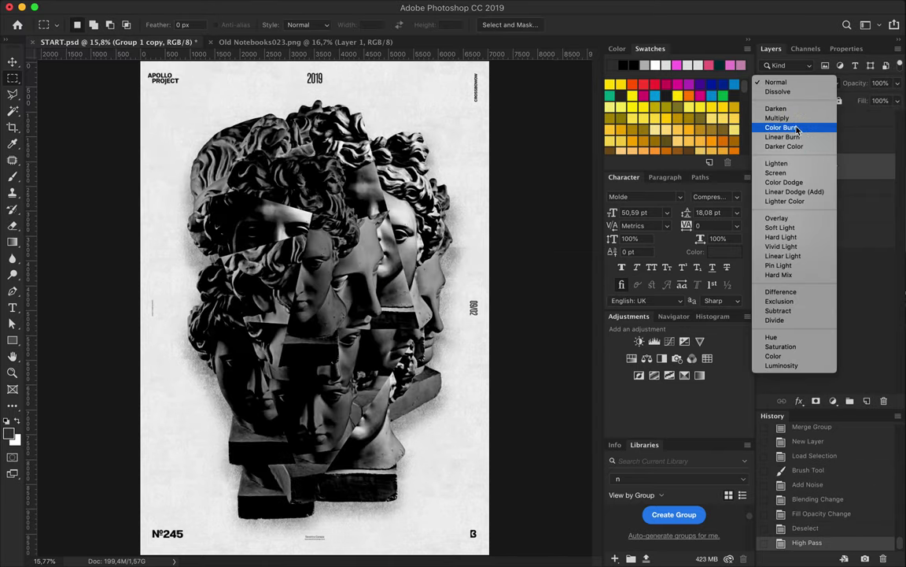
left_click(822, 127)
left_click_drag(845, 119, 842, 119)
key("super+plus")
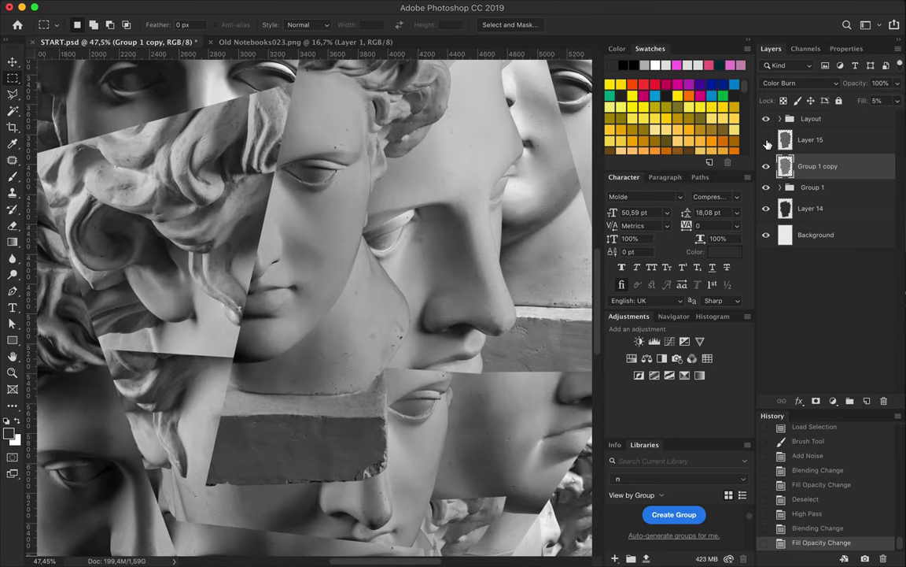
key("super+0")
key("f")
key("f")
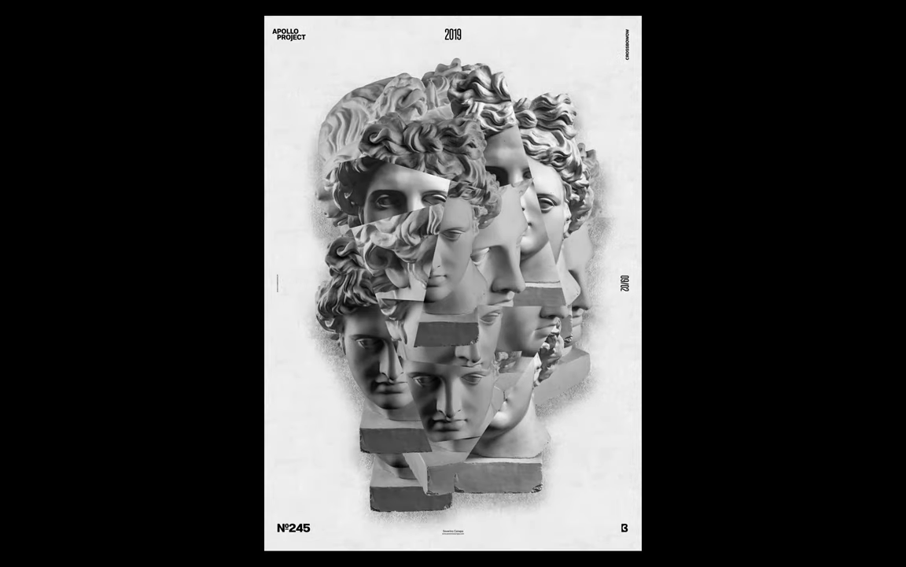